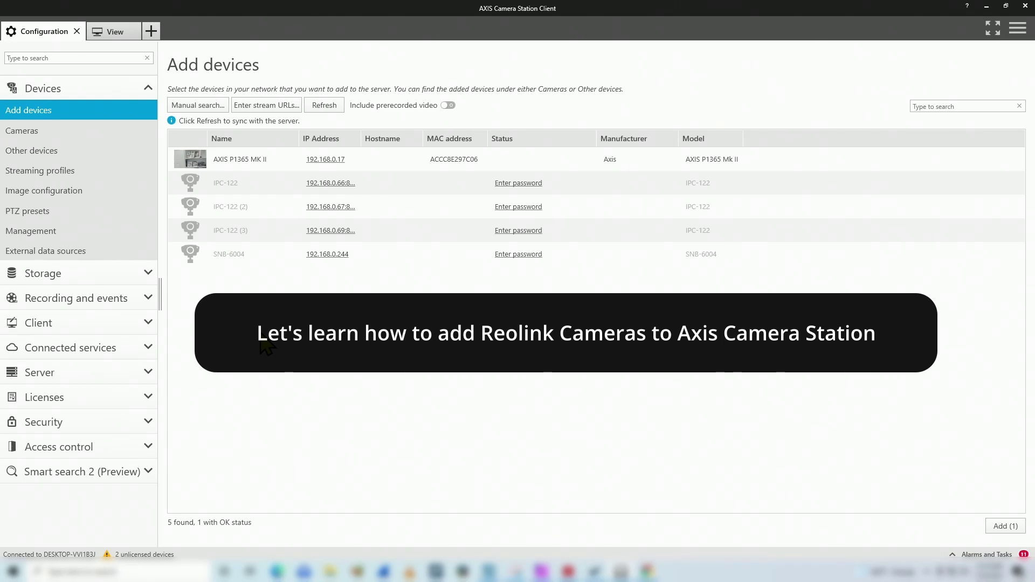
- Browse the discovered cameras, selecting the three IPC-122 units and the SNB-6004 in turn
{"action": "left_click", "coordinate": [257, 253]}
{"action": "left_click", "coordinate": [259, 232]}
{"action": "left_click", "coordinate": [261, 207]}
{"action": "left_click", "coordinate": [261, 185]}
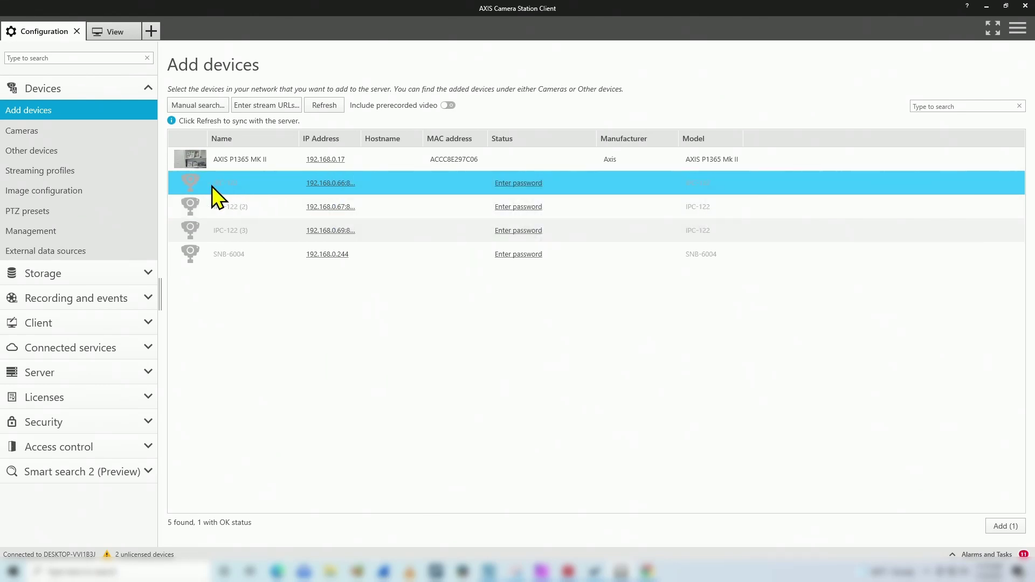
{"action": "left_click", "coordinate": [243, 208]}
{"action": "left_click", "coordinate": [243, 233]}
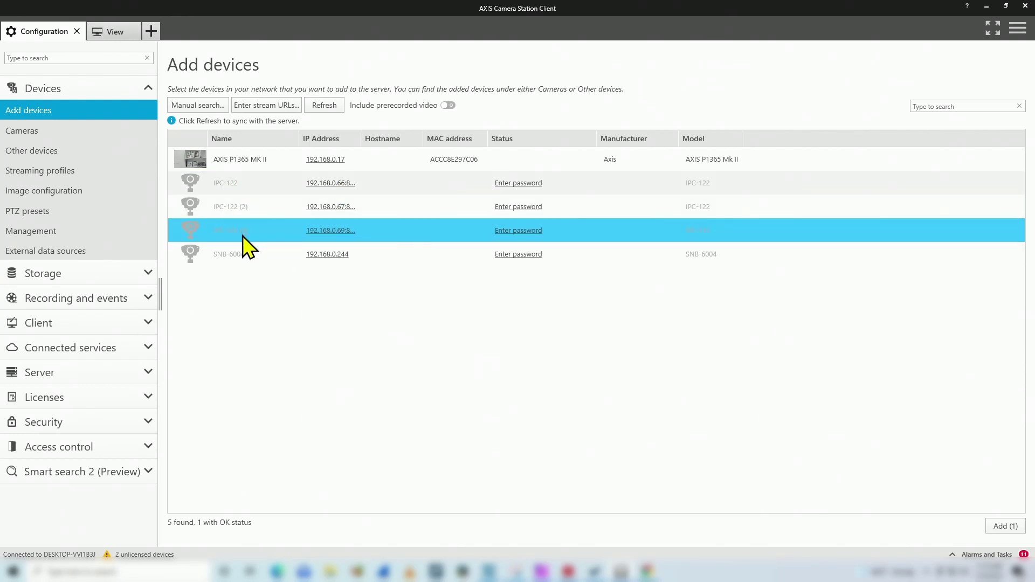
{"action": "left_click", "coordinate": [251, 252]}
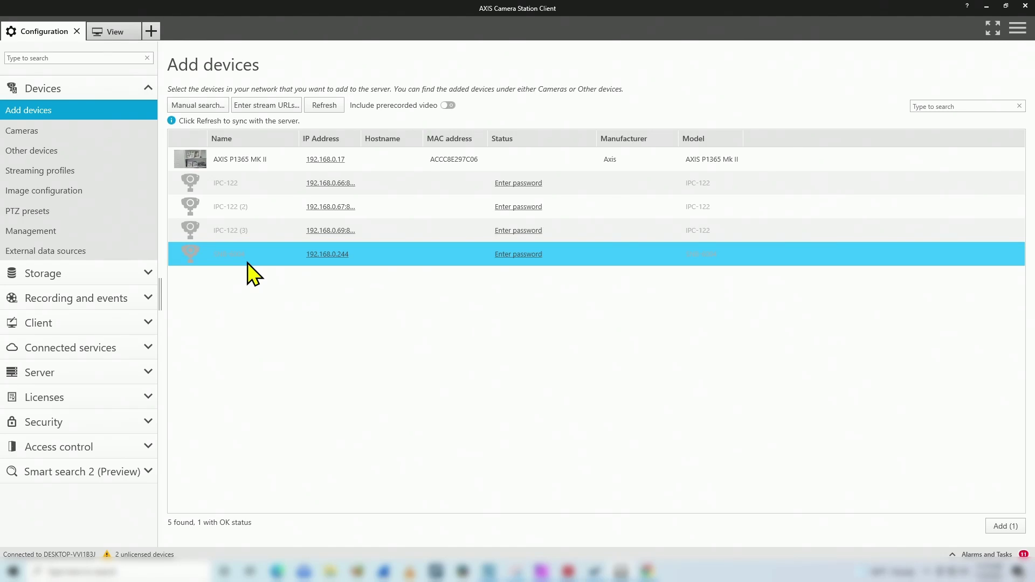
{"action": "left_click", "coordinate": [271, 236]}
{"action": "left_click", "coordinate": [286, 206]}
{"action": "left_click", "coordinate": [291, 186]}
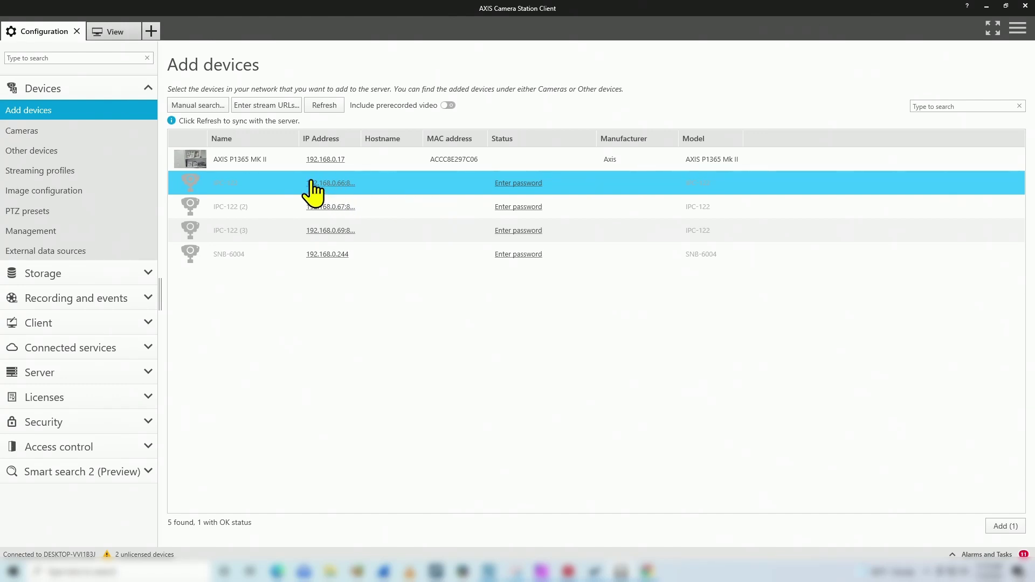
- Select the first IPC-122 camera and enter its credentials: user name admin and the password
{"action": "double_click", "coordinate": [265, 161]}
{"action": "left_click", "coordinate": [258, 176]}
{"action": "left_click", "coordinate": [283, 169]}
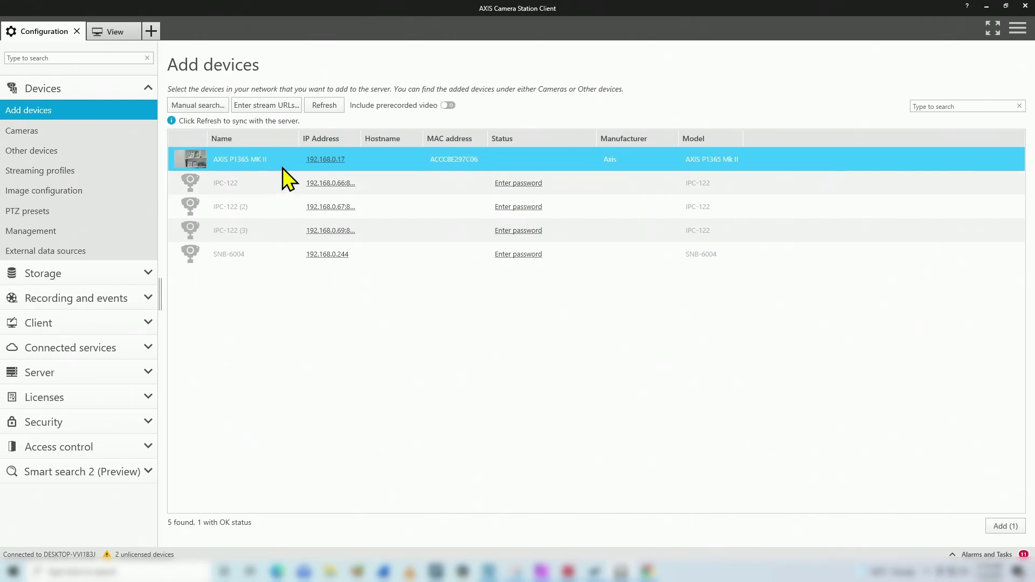
{"action": "left_click", "coordinate": [278, 186]}
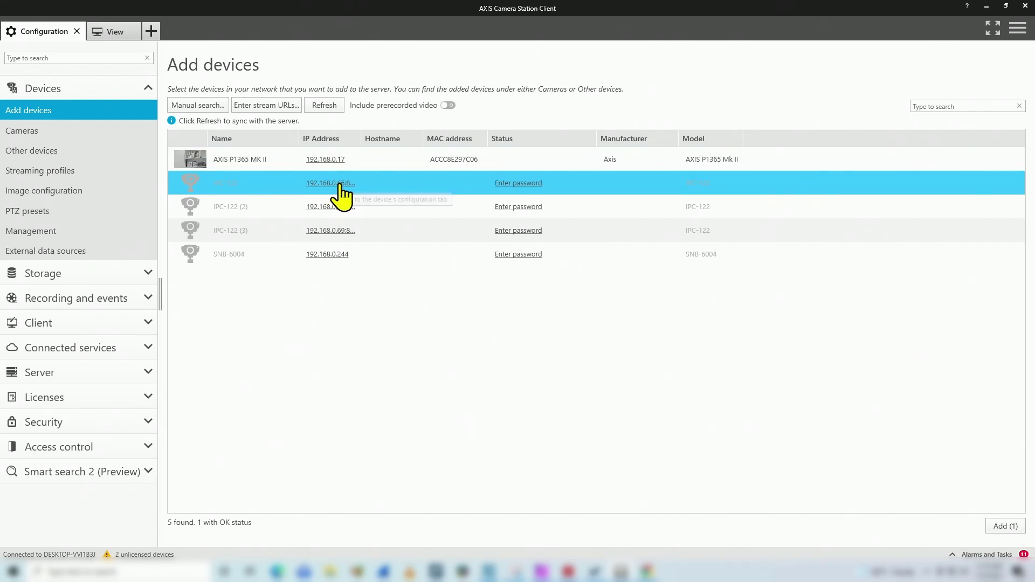
{"action": "left_click", "coordinate": [525, 183]}
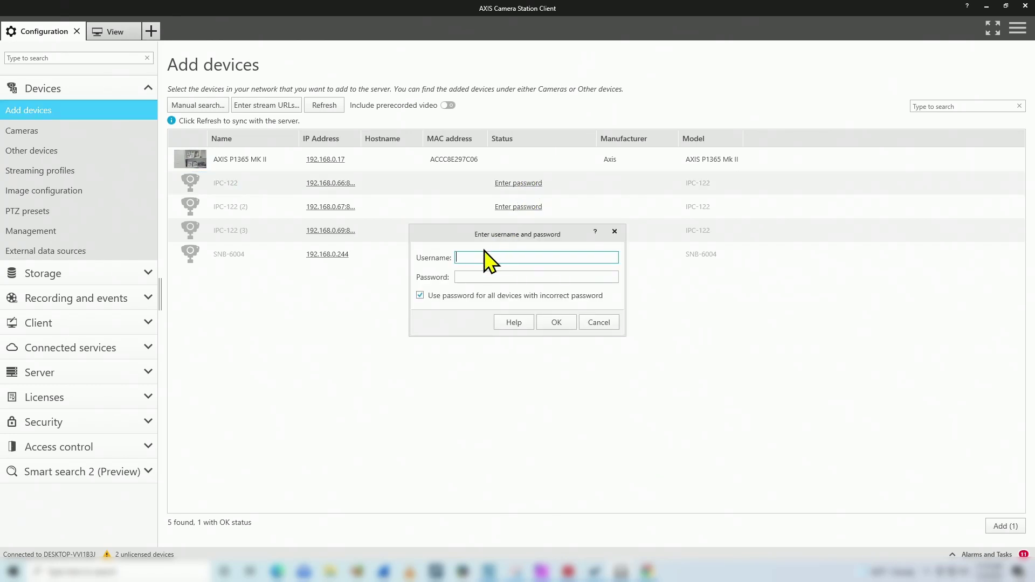
{"action": "type", "text": "admin"}
{"action": "left_click", "coordinate": [486, 276]}
{"action": "type", "text": "**********"}
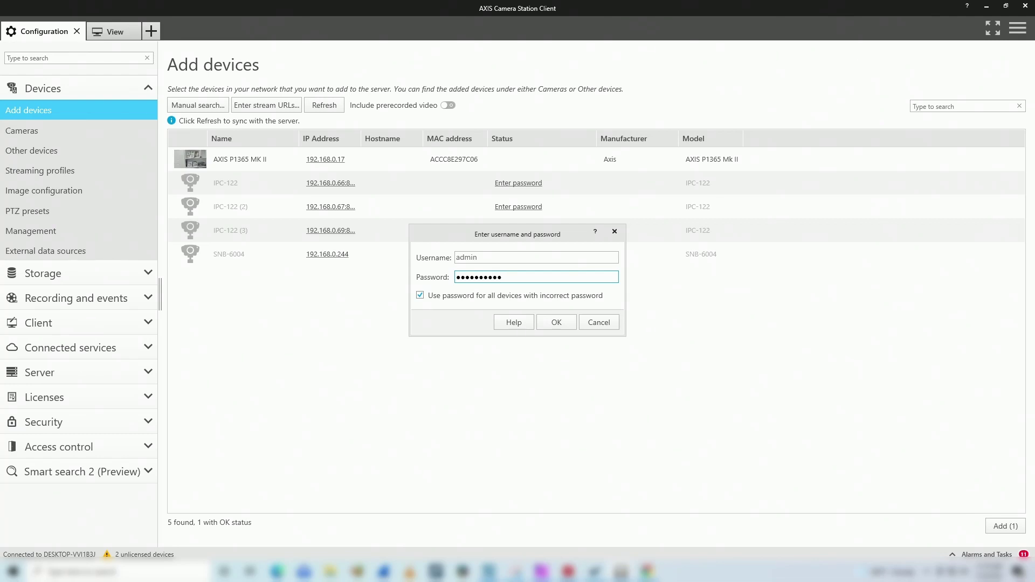
- Submit the IPC-122 credentials without password reuse, then dismiss the could-not-contact error and cancel
{"action": "left_click", "coordinate": [420, 296]}
{"action": "left_click", "coordinate": [420, 297]}
{"action": "left_click", "coordinate": [420, 296]}
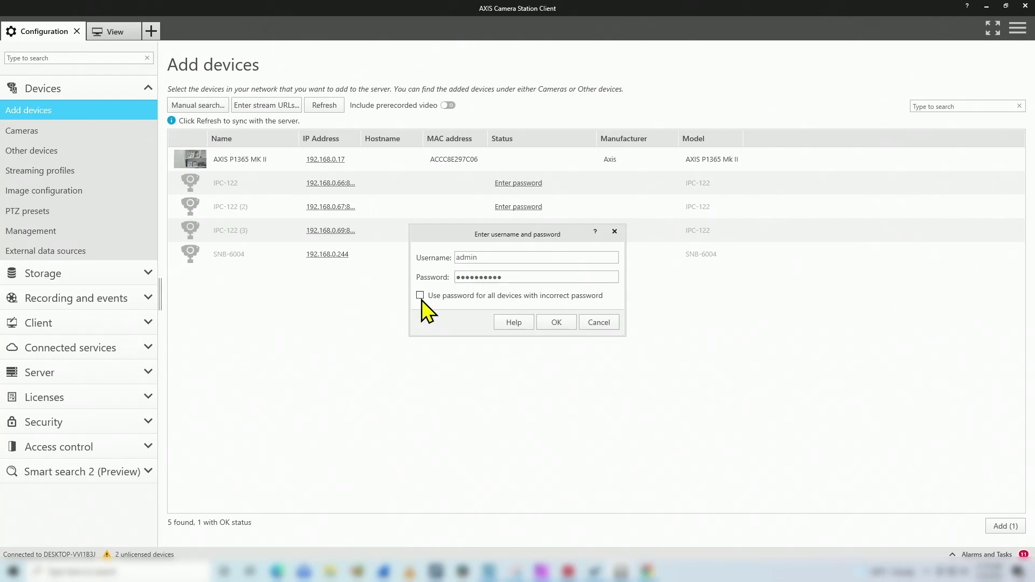
{"action": "left_click", "coordinate": [557, 322]}
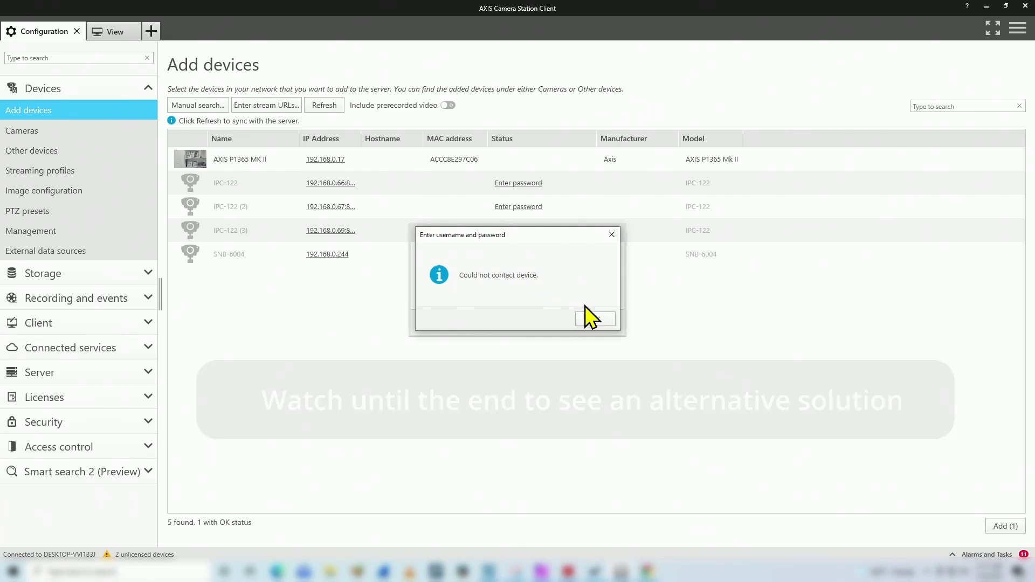
{"action": "left_click", "coordinate": [593, 319]}
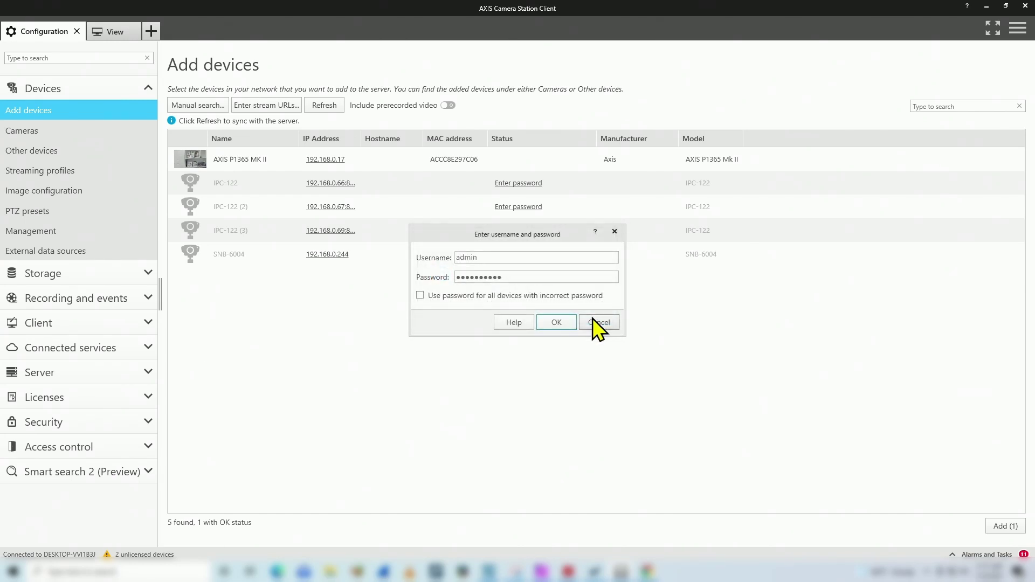
{"action": "left_click", "coordinate": [599, 324]}
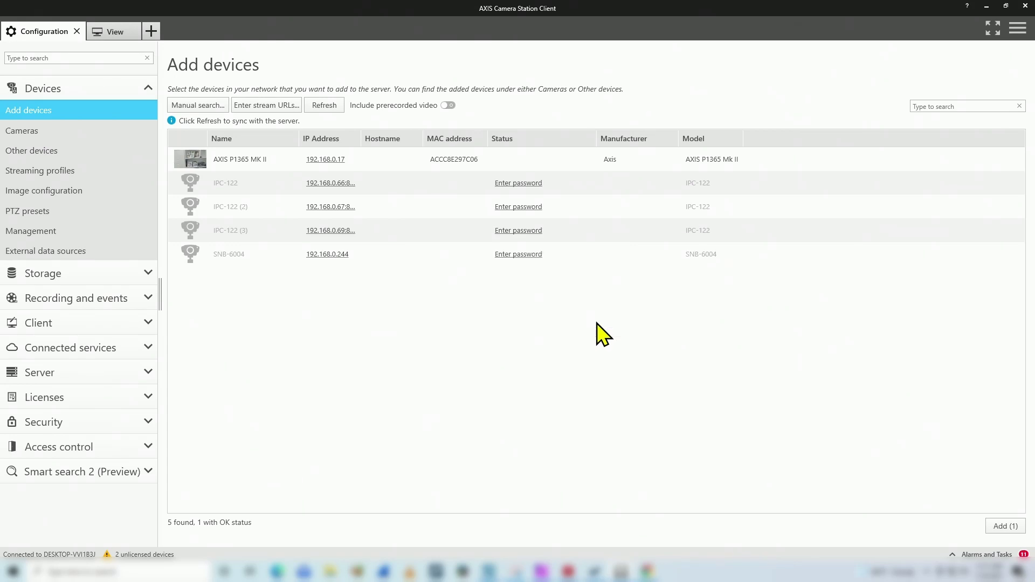
- Add the AXIS P1365 MK II with quick configuration, install it, and defer licensing
{"action": "left_click", "coordinate": [307, 254]}
{"action": "left_click", "coordinate": [265, 165]}
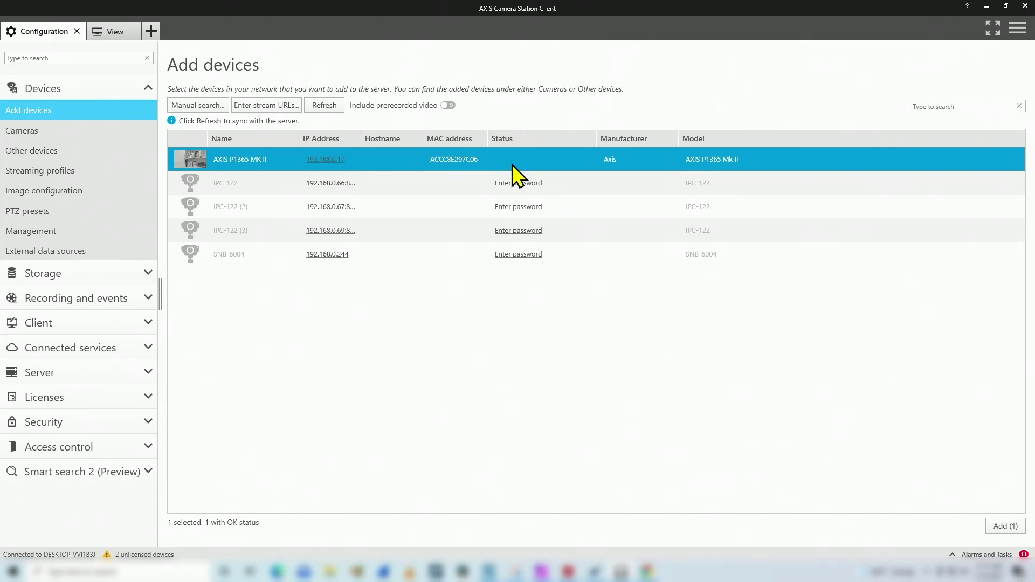
{"action": "left_click", "coordinate": [1003, 528]}
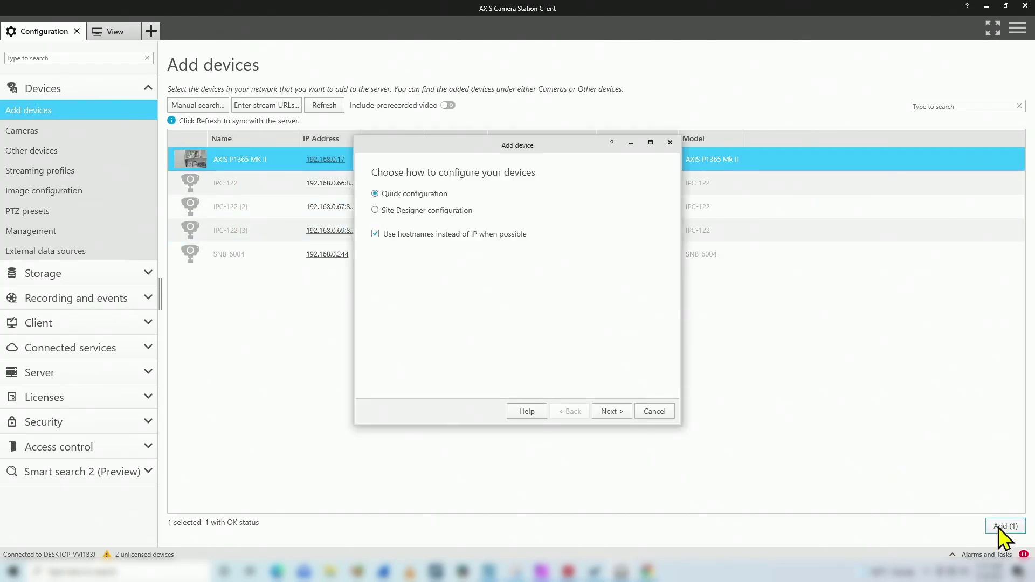
{"action": "left_click", "coordinate": [612, 413]}
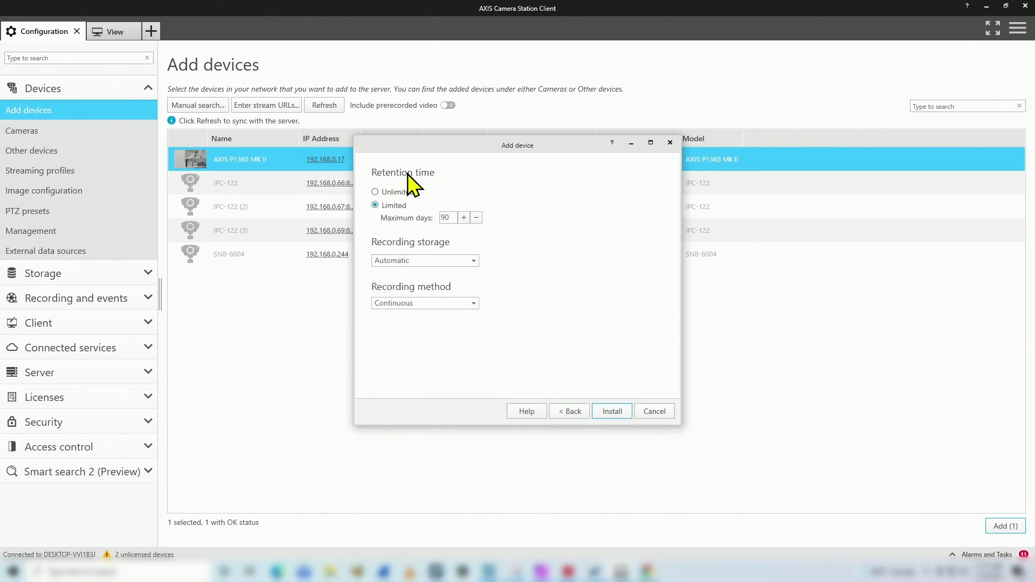
{"action": "left_click", "coordinate": [613, 426]}
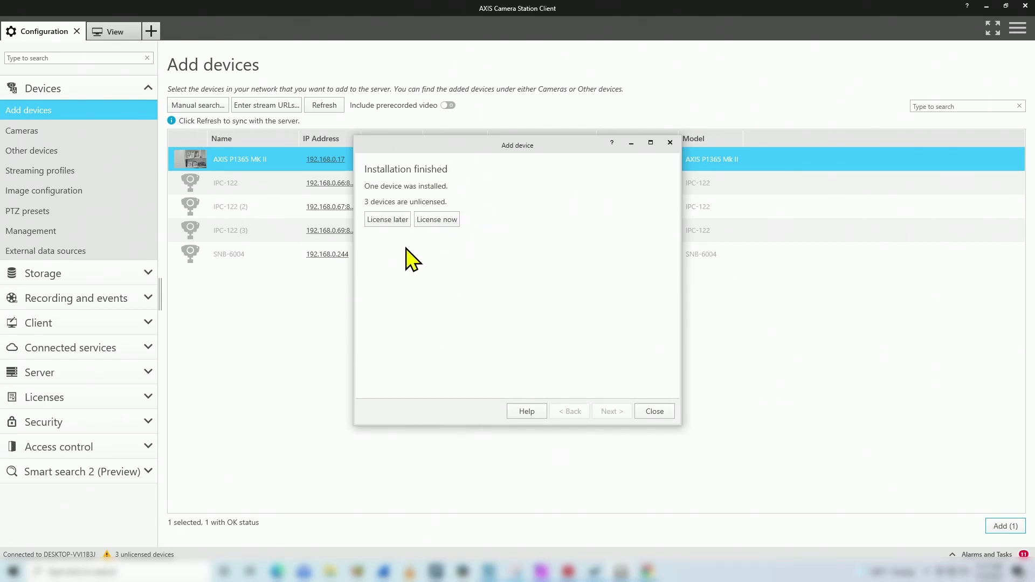
{"action": "left_click", "coordinate": [382, 221]}
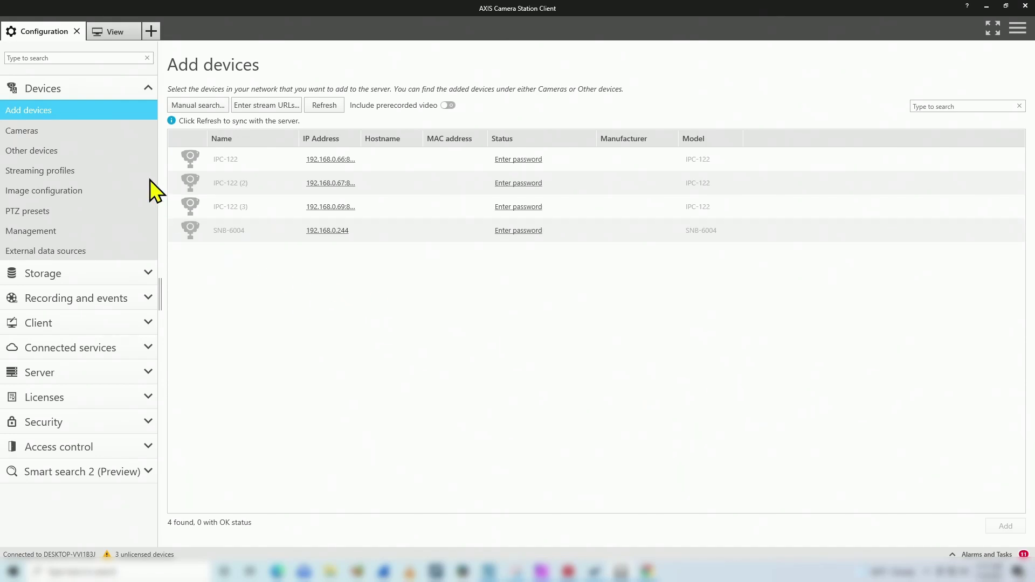
{"action": "left_click", "coordinate": [70, 131]}
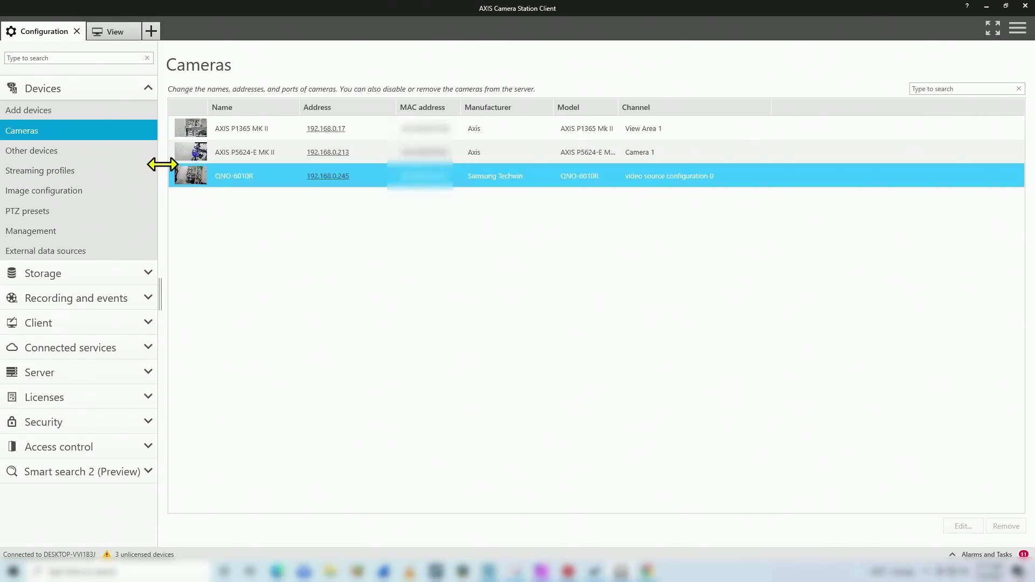
{"action": "left_click", "coordinate": [76, 110]}
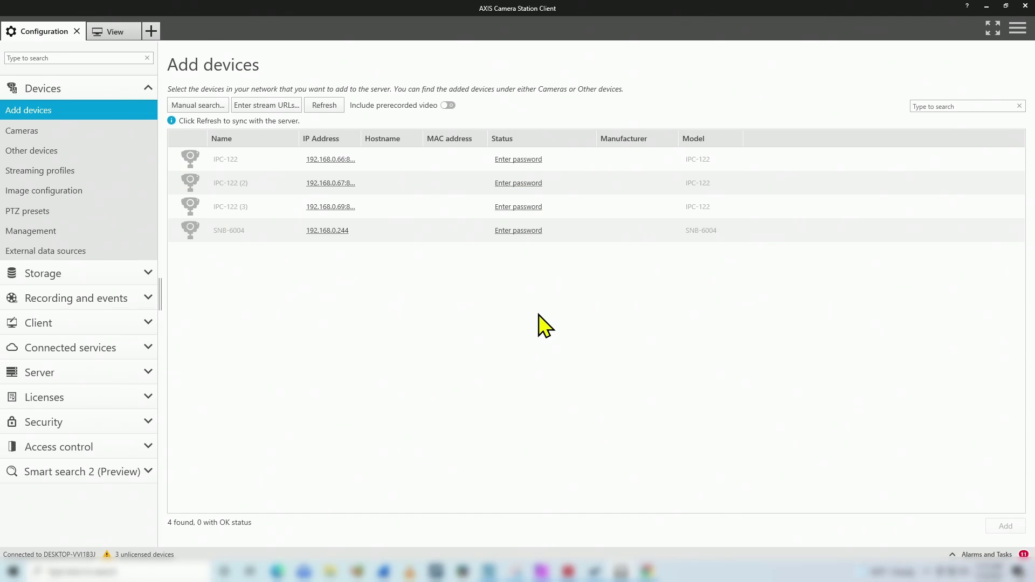
- Bring the Device Compatibility Tool forward, cancel its running test, and retest camera 192.168.0.66
{"action": "left_click", "coordinate": [596, 572]}
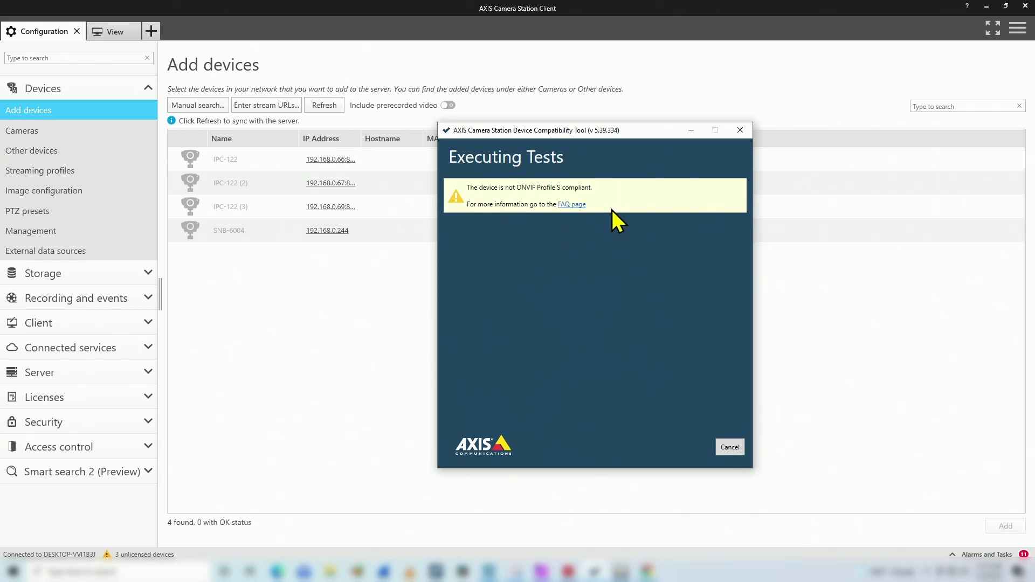
{"action": "left_click", "coordinate": [738, 447]}
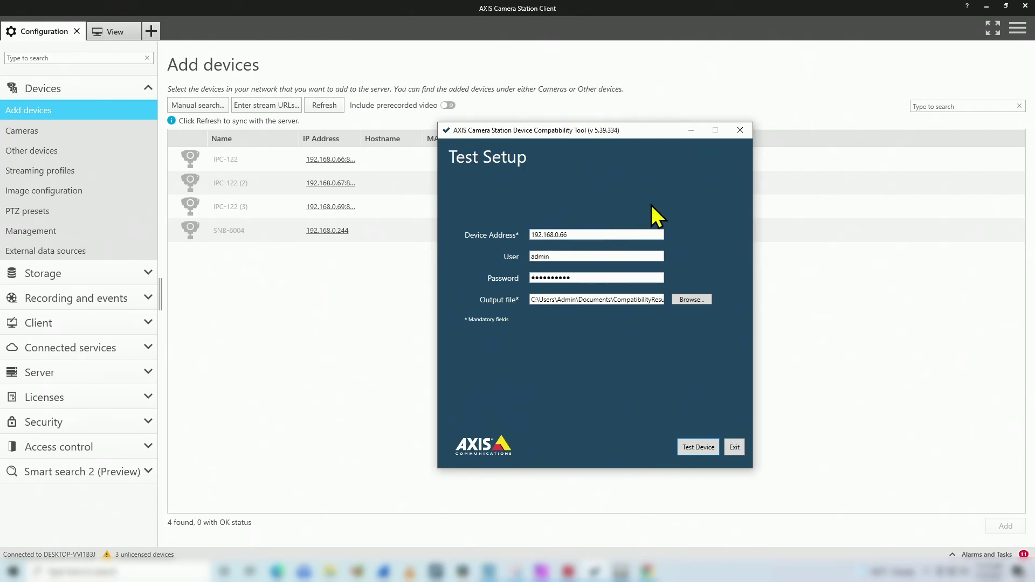
{"action": "left_click", "coordinate": [696, 448]}
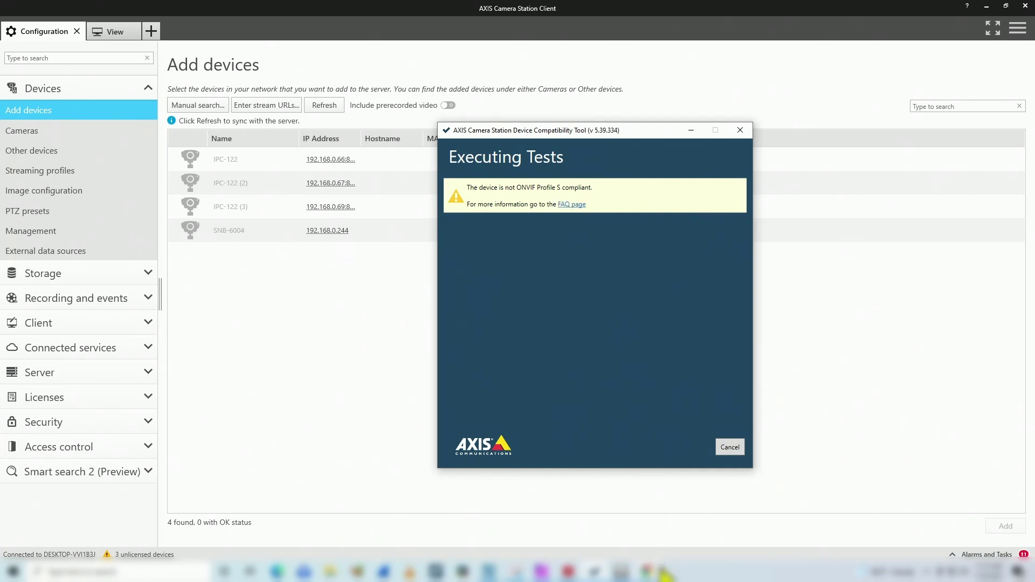
- Switch to Chrome's Conformant Products page and scroll down to the Shenzhen Reo-link results table
{"action": "left_click", "coordinate": [650, 572]}
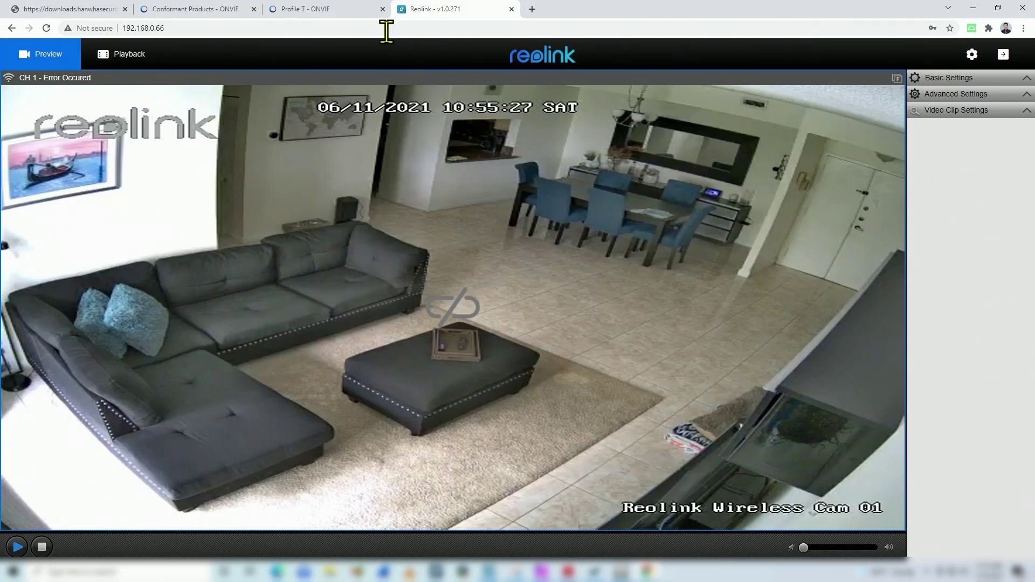
{"action": "left_click", "coordinate": [224, 11]}
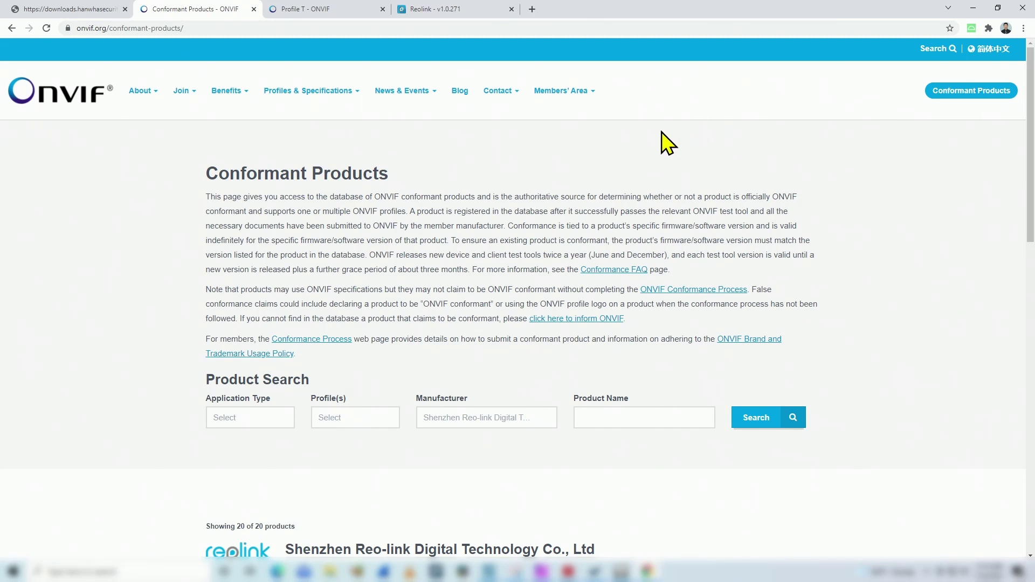
{"action": "scroll", "coordinate": [662, 131], "scroll_direction": "down", "scroll_amount": 2}
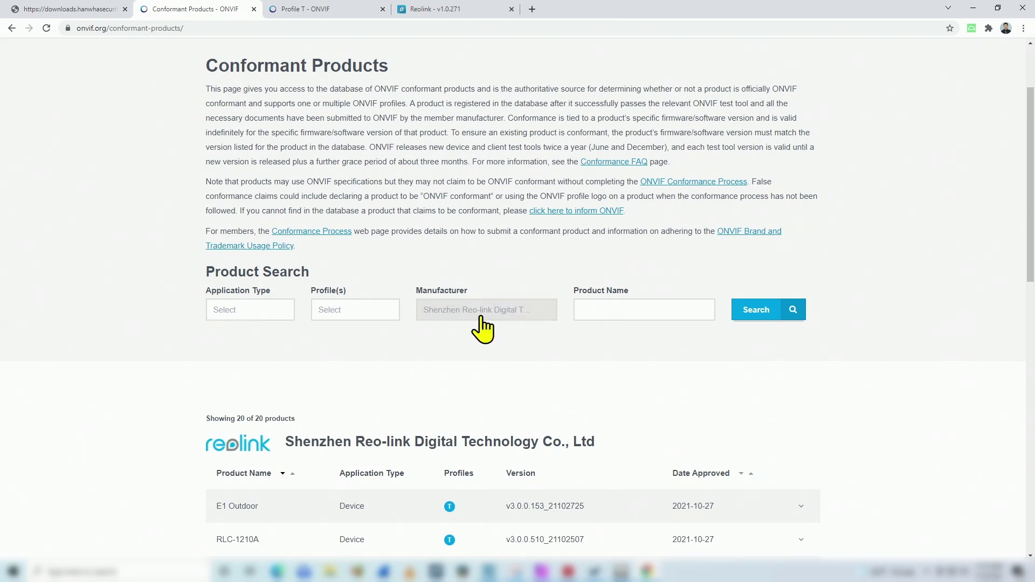
- Review the Reolink product table, highlighting RLC-510WA, then bring the compatibility tool back up
{"action": "scroll", "coordinate": [474, 356], "scroll_direction": "down", "scroll_amount": 3}
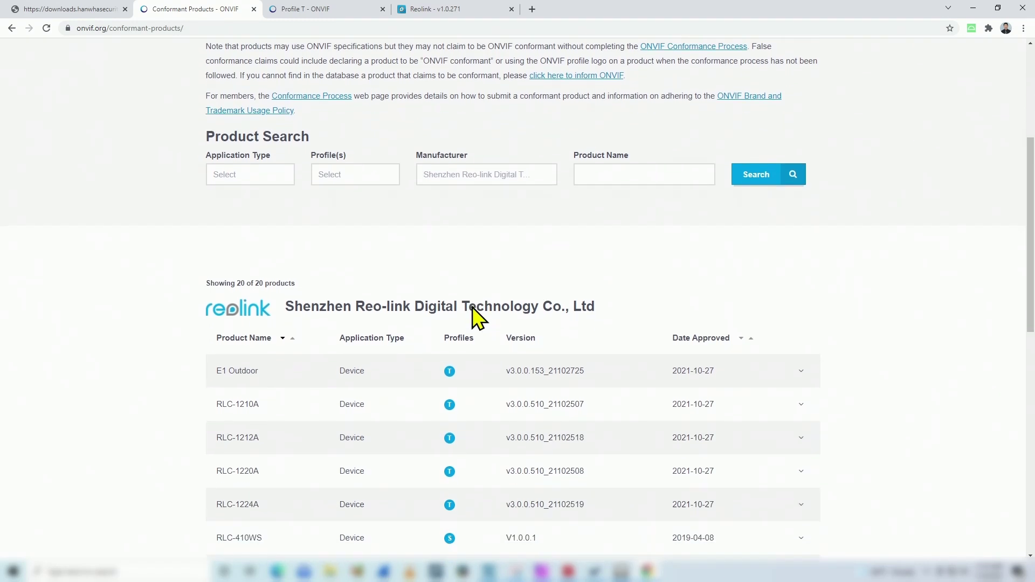
{"action": "scroll", "coordinate": [474, 318], "scroll_direction": "down", "scroll_amount": 2}
{"action": "scroll", "coordinate": [474, 317], "scroll_direction": "down", "scroll_amount": 1}
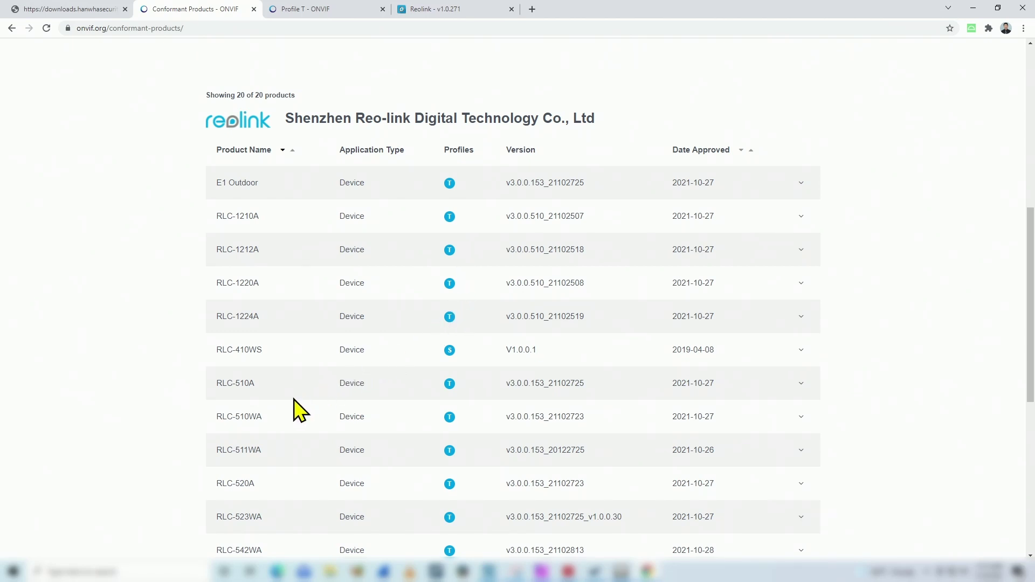
{"action": "left_click_drag", "start_coordinate": [216, 418], "coordinate": [467, 417]}
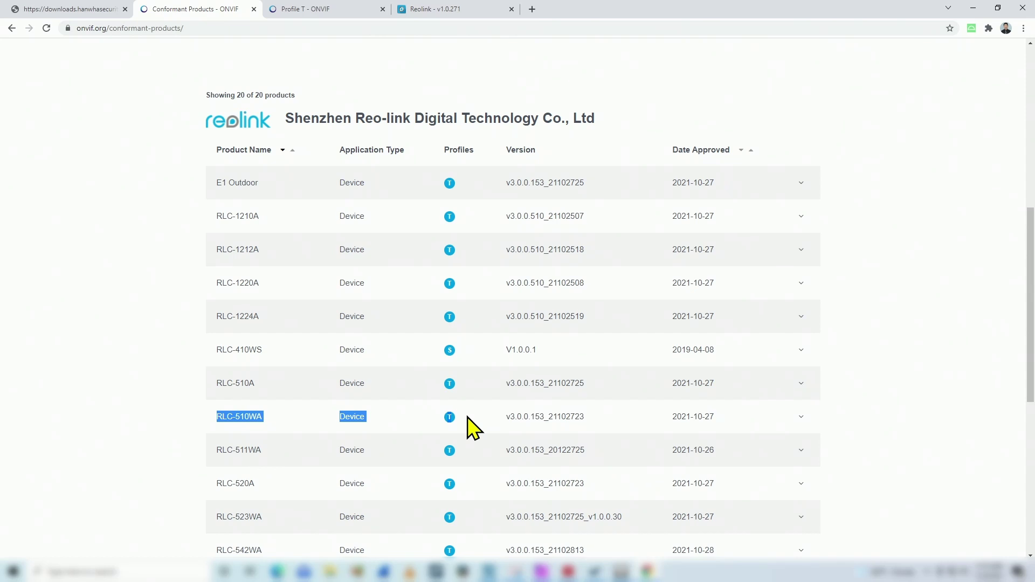
{"action": "left_click", "coordinate": [162, 397]}
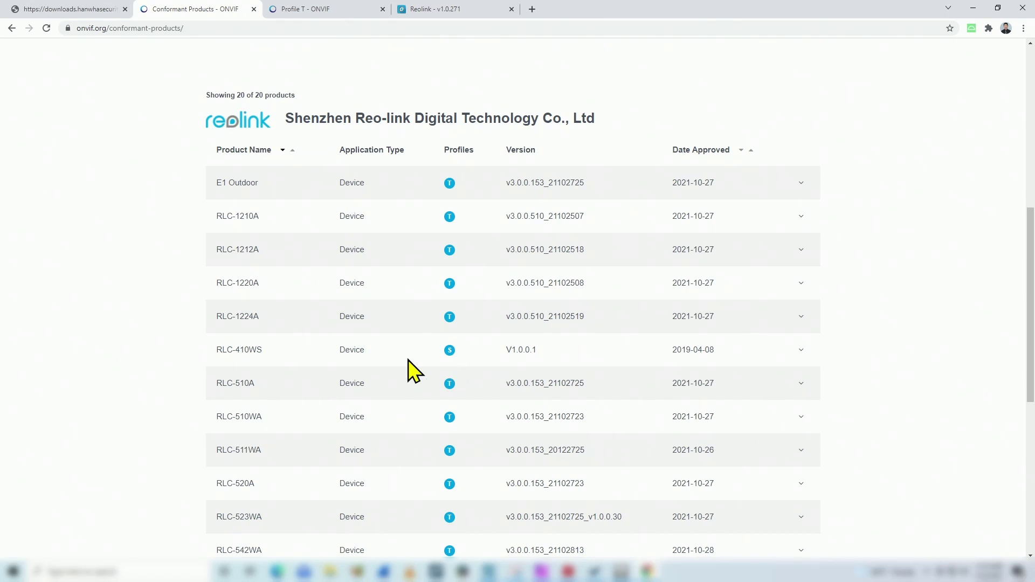
{"action": "scroll", "coordinate": [454, 361], "scroll_direction": "down", "scroll_amount": 7}
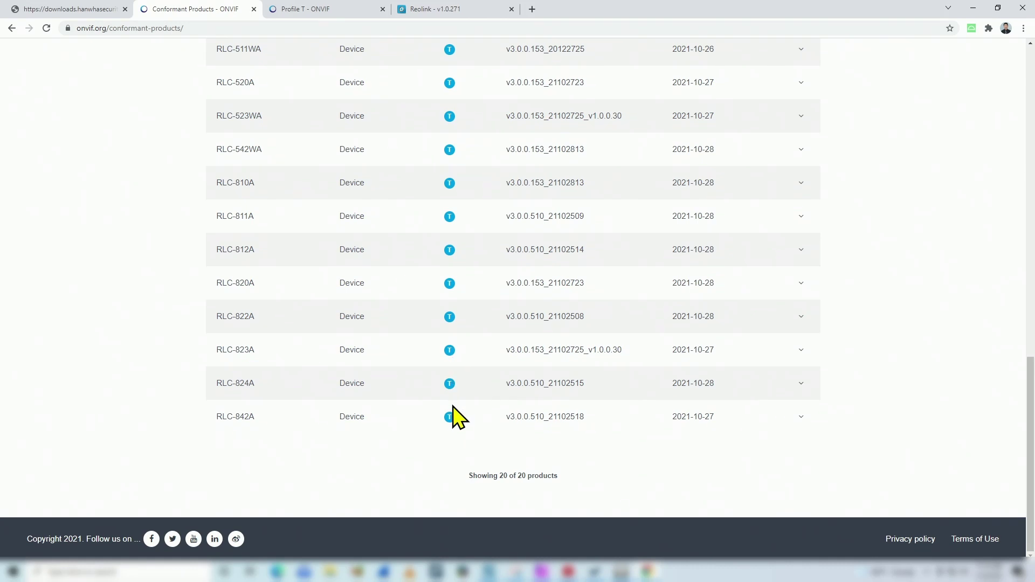
{"action": "scroll", "coordinate": [451, 407], "scroll_direction": "up", "scroll_amount": 5}
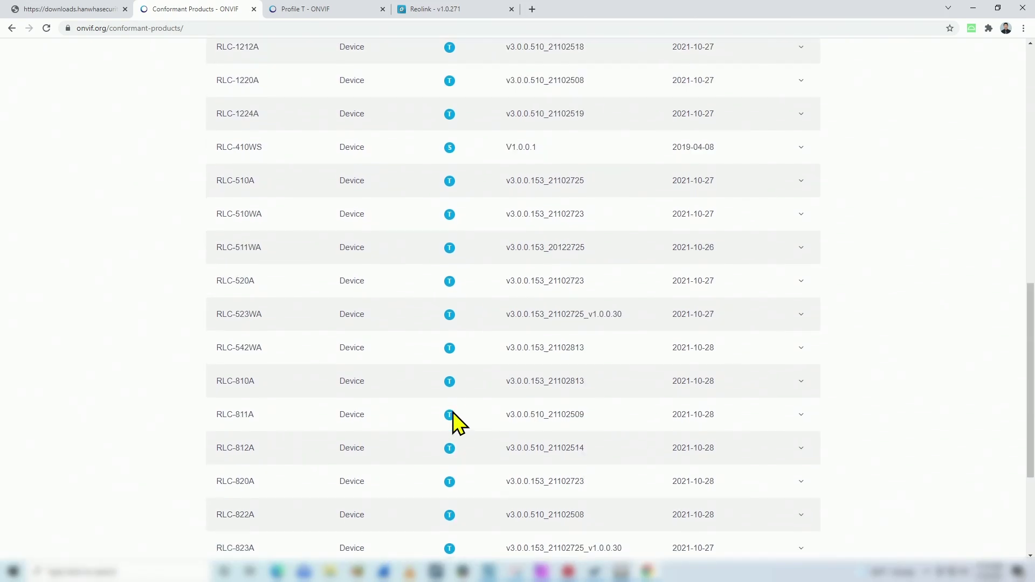
{"action": "scroll", "coordinate": [454, 423], "scroll_direction": "up", "scroll_amount": 4}
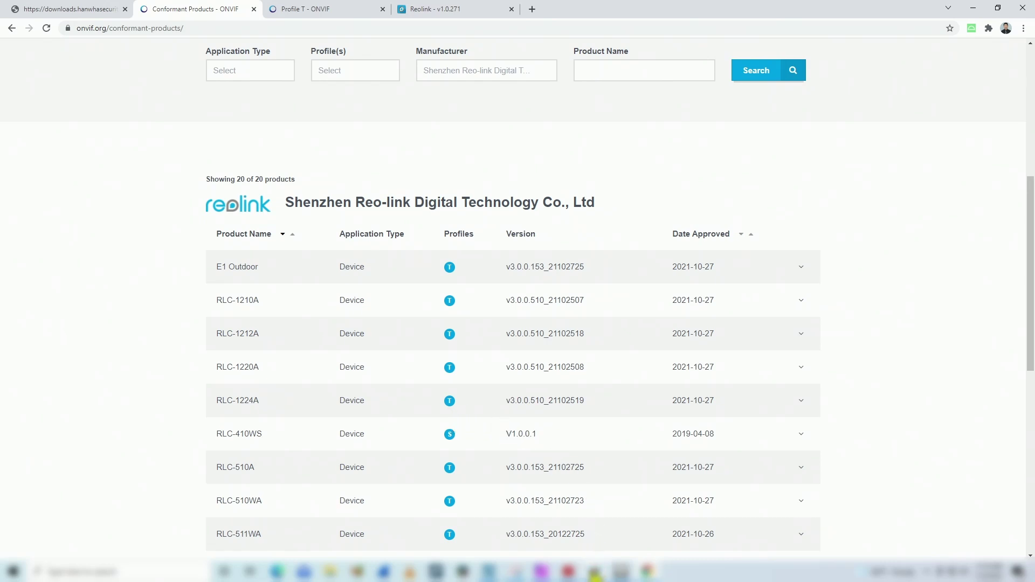
{"action": "left_click", "coordinate": [596, 572]}
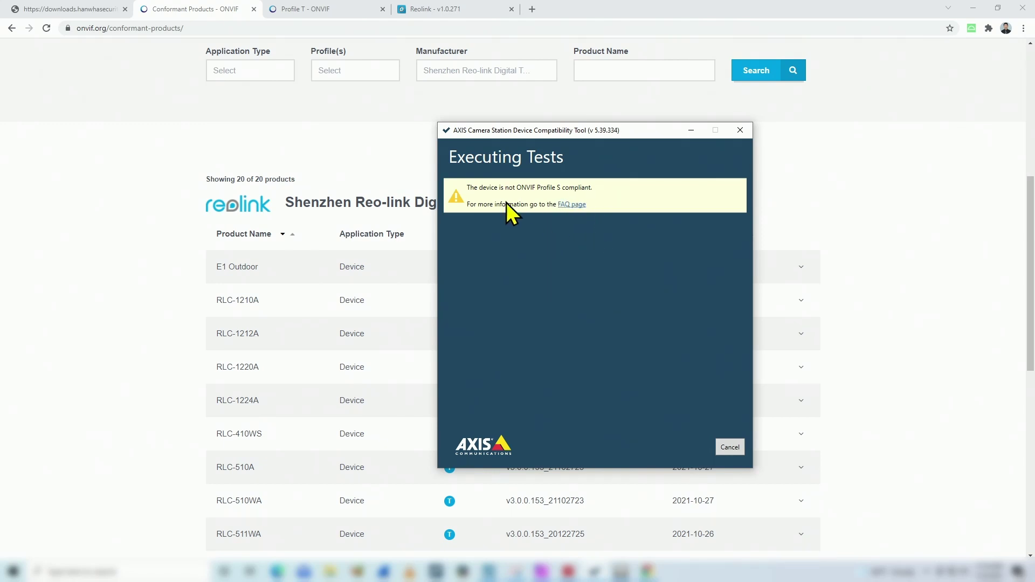
- Switch to the 'Profile T - ONVIF' tab to read its advanced video streaming description
{"action": "left_click", "coordinate": [307, 19]}
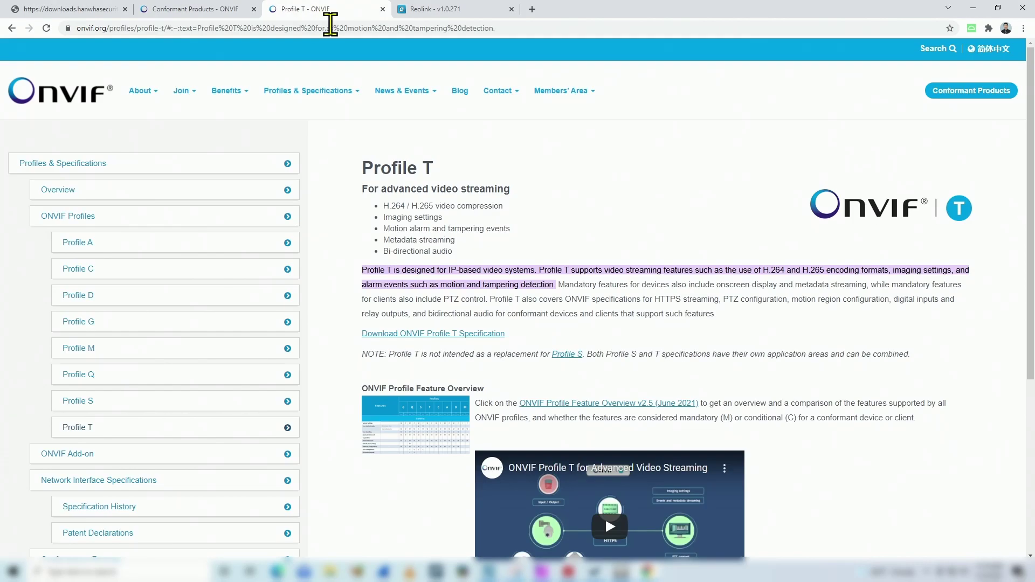
{"action": "mouse_move", "coordinate": [619, 169]}
- Return to the Conformant Products tab, then bring AXIS Camera Station Client's Add devices page forward
{"action": "left_click", "coordinate": [205, 12]}
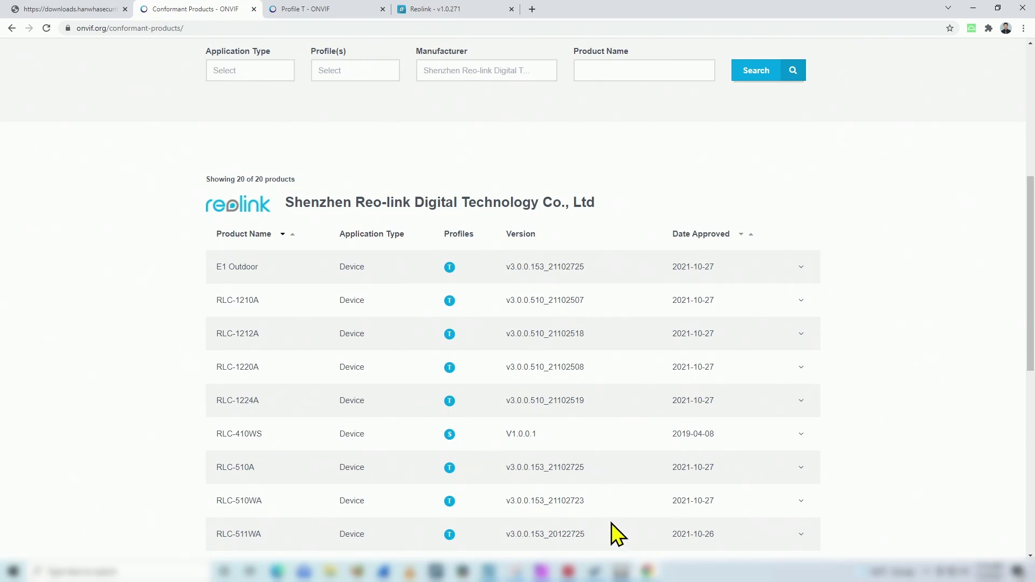
{"action": "mouse_move", "coordinate": [621, 571]}
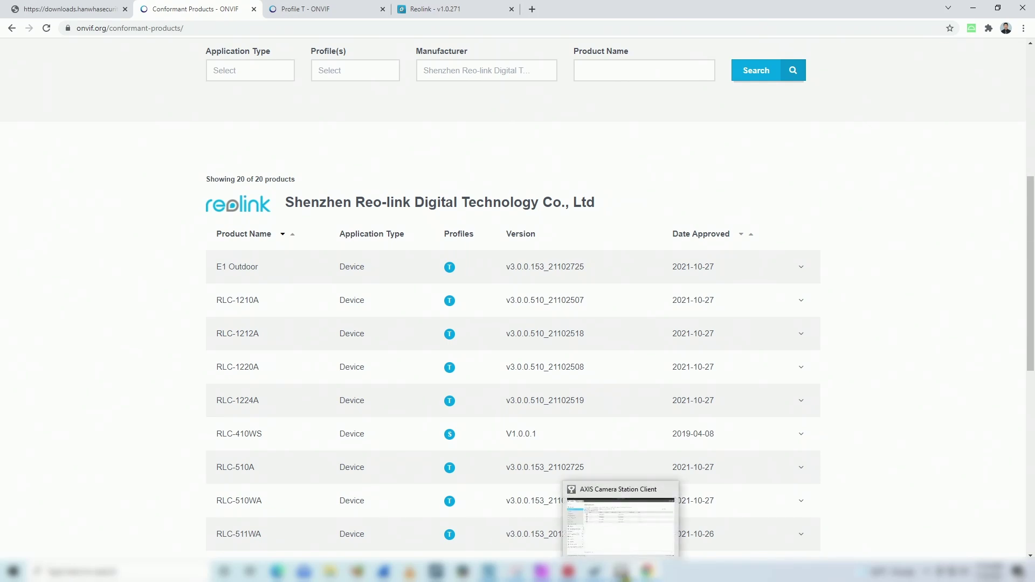
{"action": "left_click", "coordinate": [621, 572]}
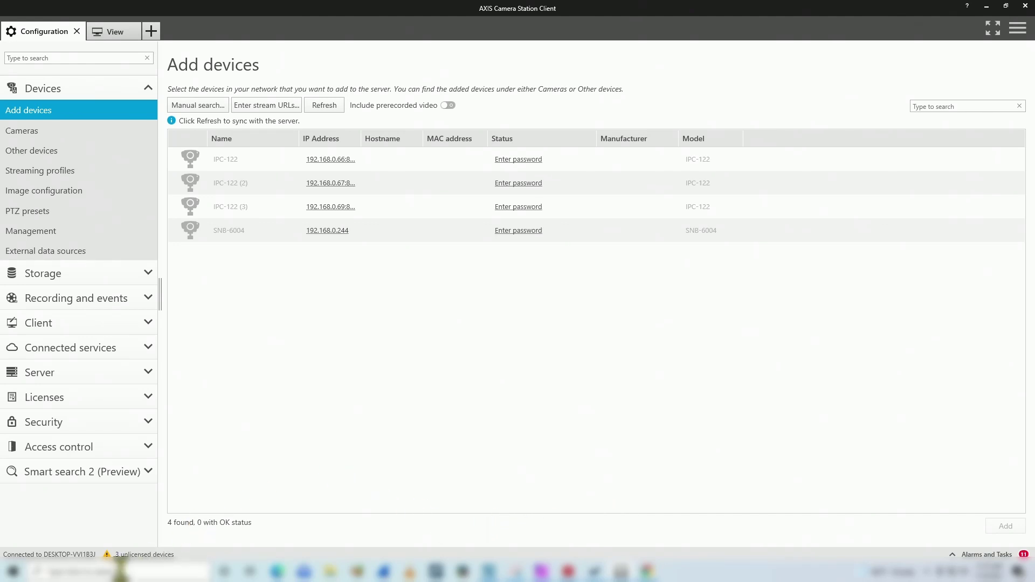
- Search Windows for 'onvif' and launch ONVIF Device Manager, approving the User Account Control prompt
{"action": "left_click", "coordinate": [116, 570]}
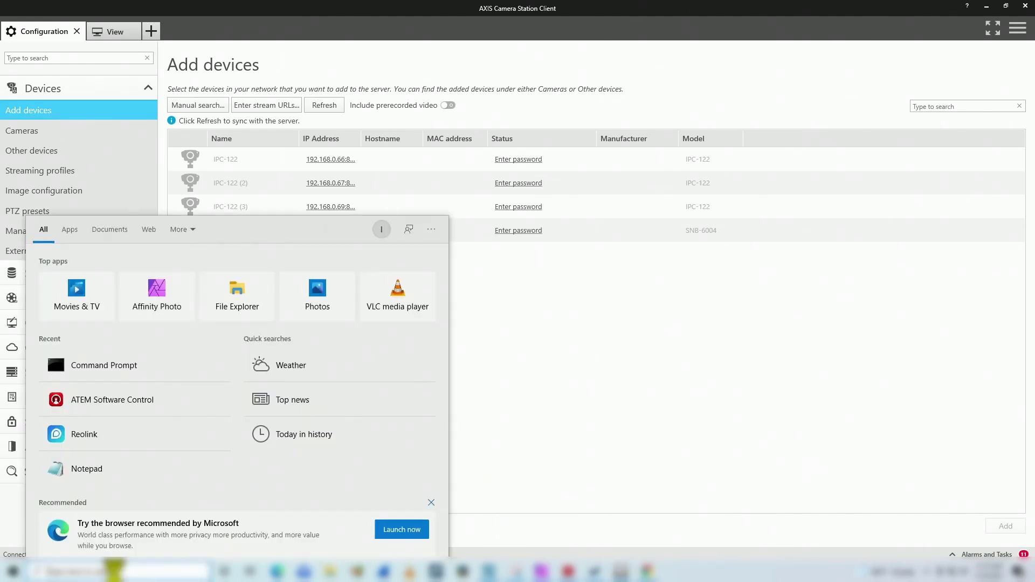
{"action": "type", "text": "onvif"}
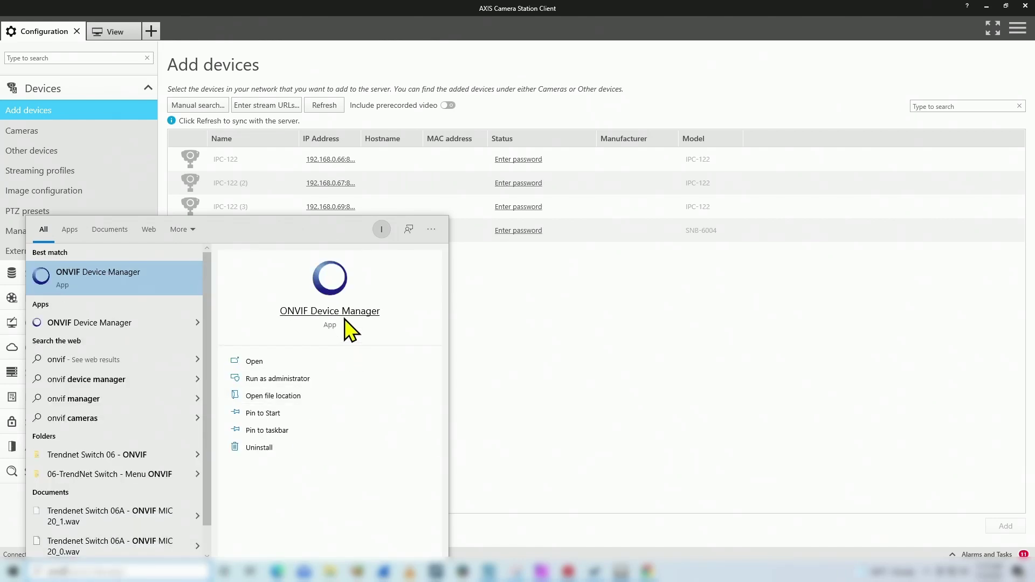
{"action": "left_click", "coordinate": [344, 317]}
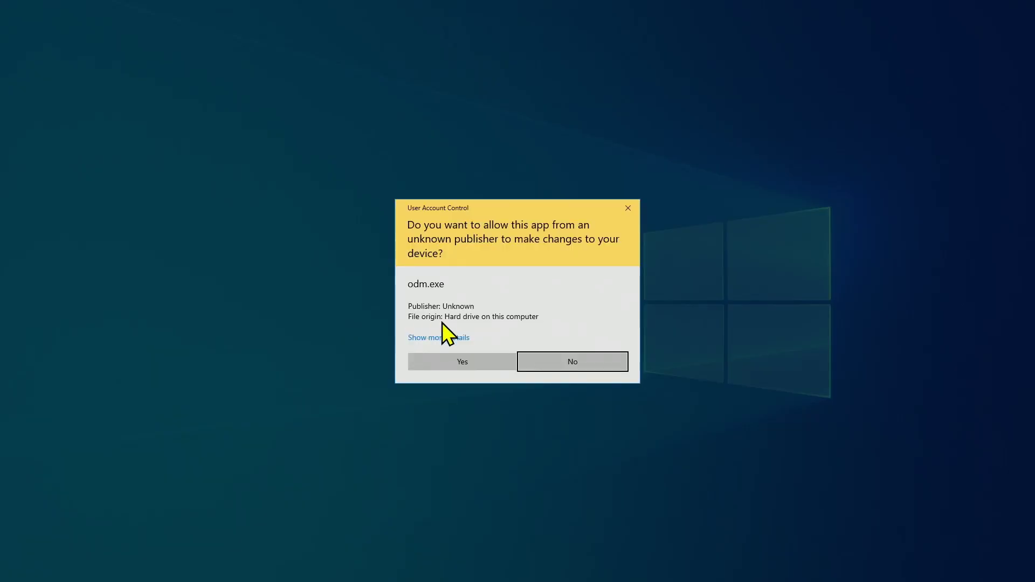
{"action": "left_click", "coordinate": [470, 361]}
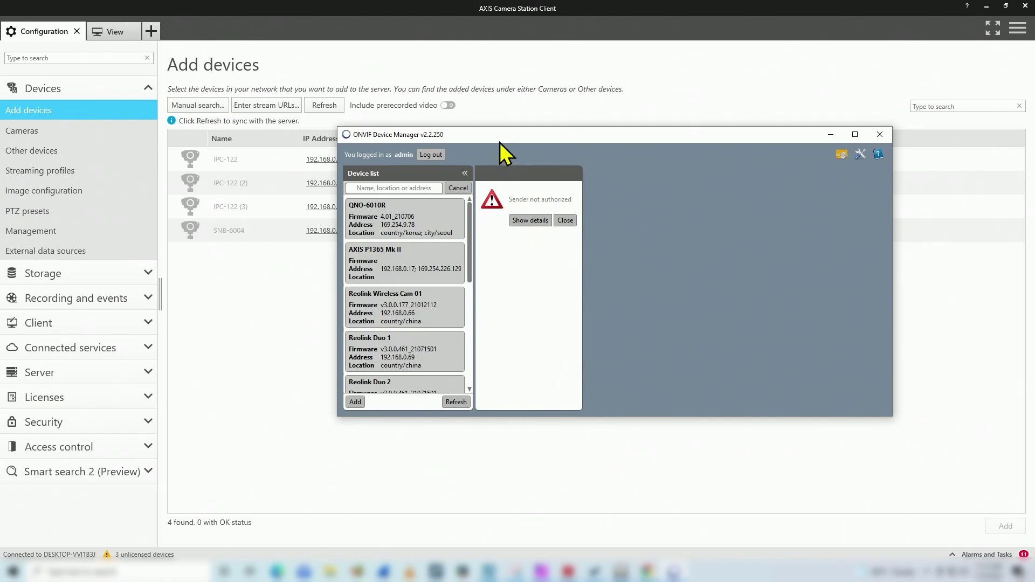
- Move and enlarge the window, then play Reolink Wireless Cam 01's live video
{"action": "left_click_drag", "start_coordinate": [499, 141], "coordinate": [406, 160]}
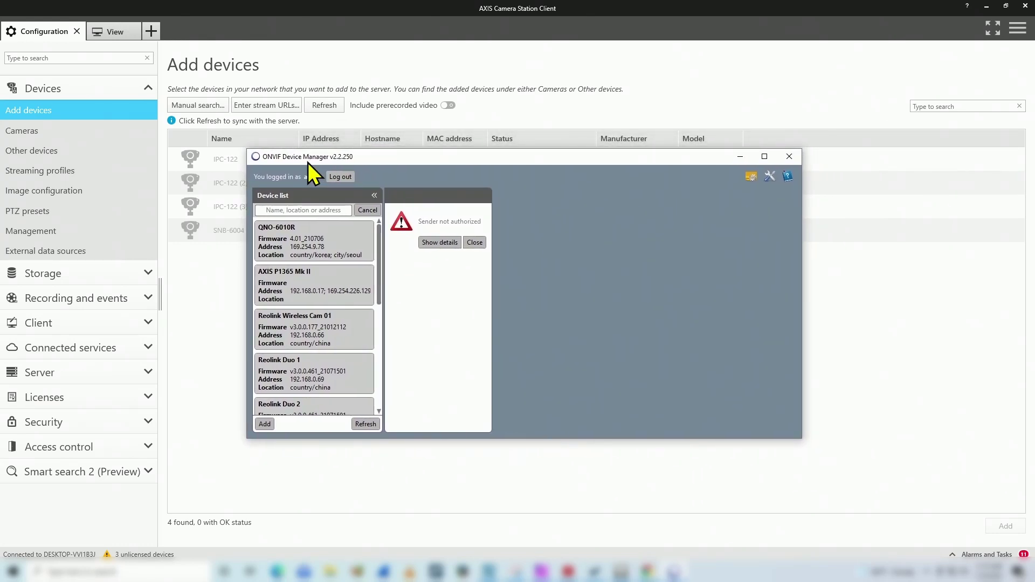
{"action": "left_click_drag", "start_coordinate": [557, 441], "coordinate": [558, 500]}
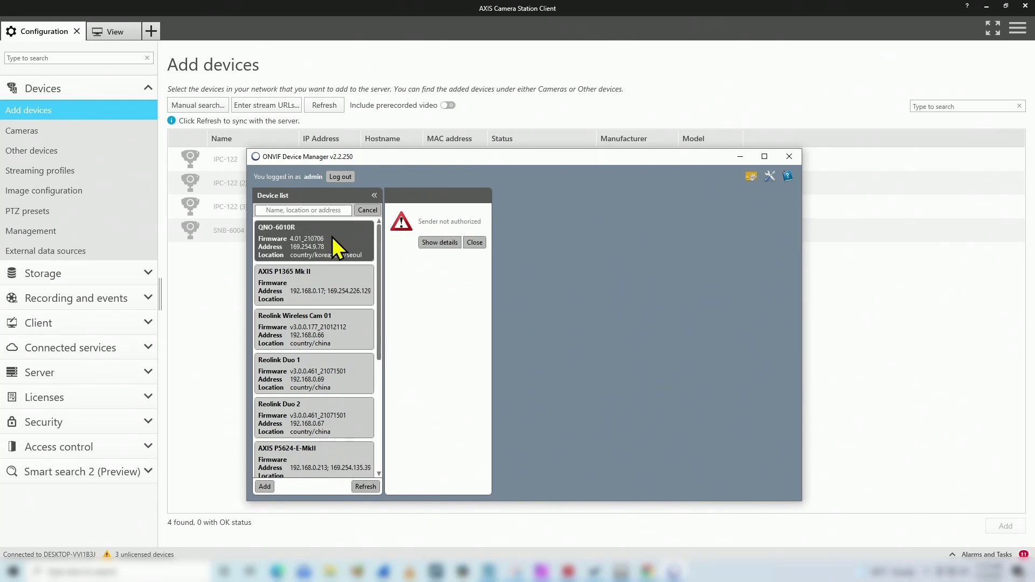
{"action": "left_click", "coordinate": [329, 338]}
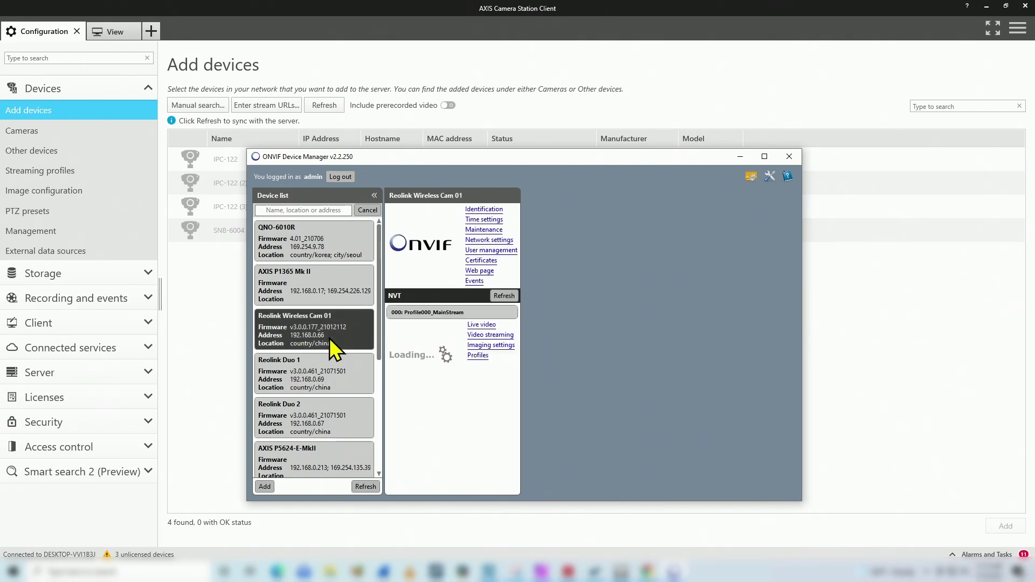
{"action": "left_click", "coordinate": [482, 324]}
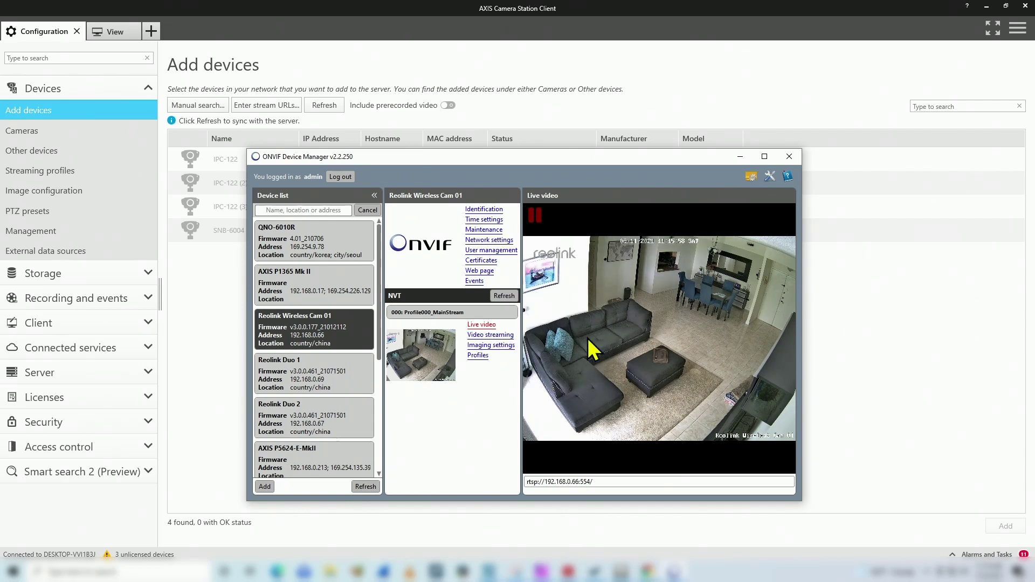
- View Reolink Wireless Cam 01's identification details, then its MainStream and SubStream profiles
{"action": "left_click", "coordinate": [484, 210]}
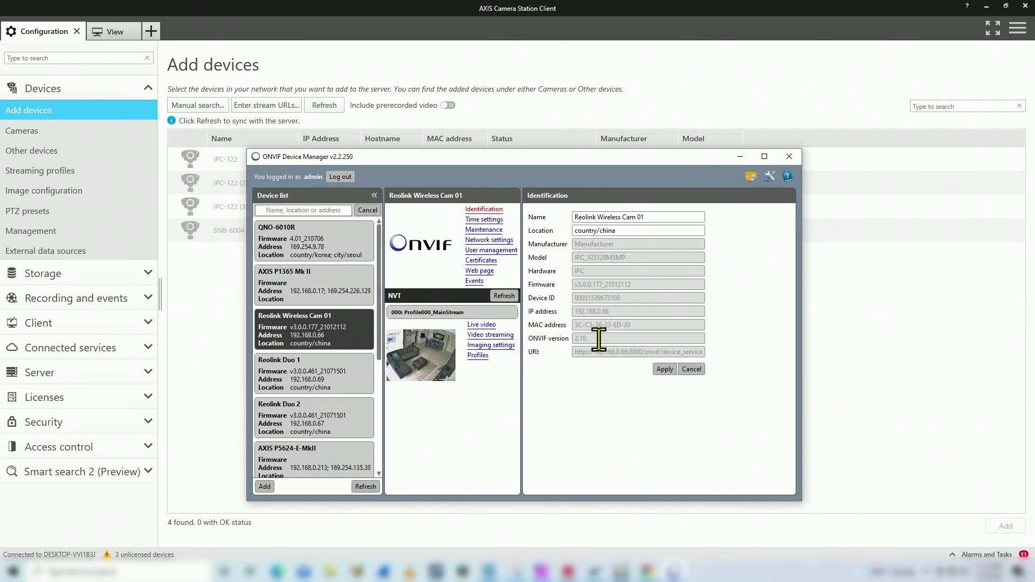
{"action": "left_click", "coordinate": [478, 356]}
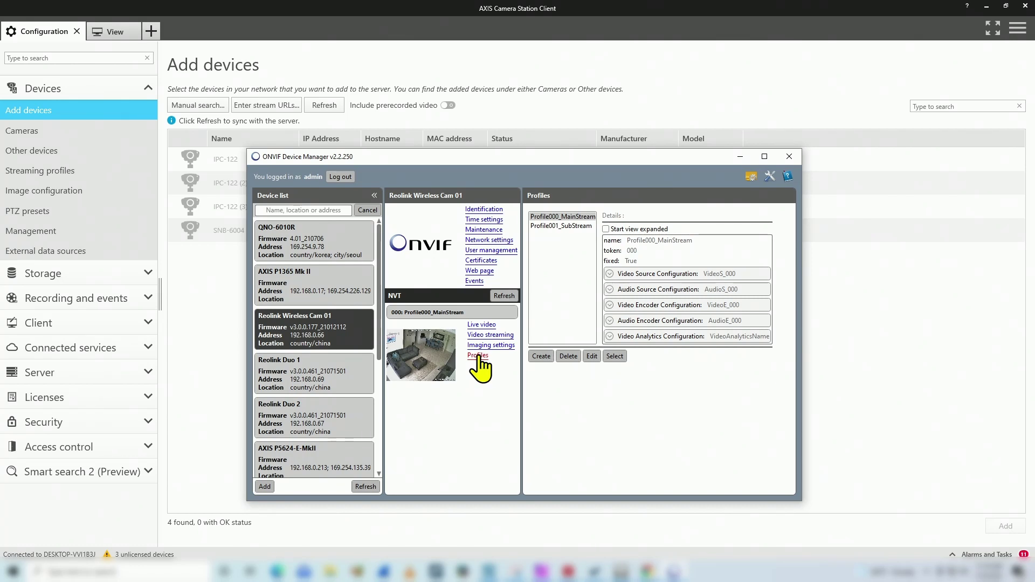
- Copy the stream address rtsp://192.168.0.66:554/ from Live video and minimize ONVIF Device Manager
{"action": "left_click", "coordinate": [483, 325]}
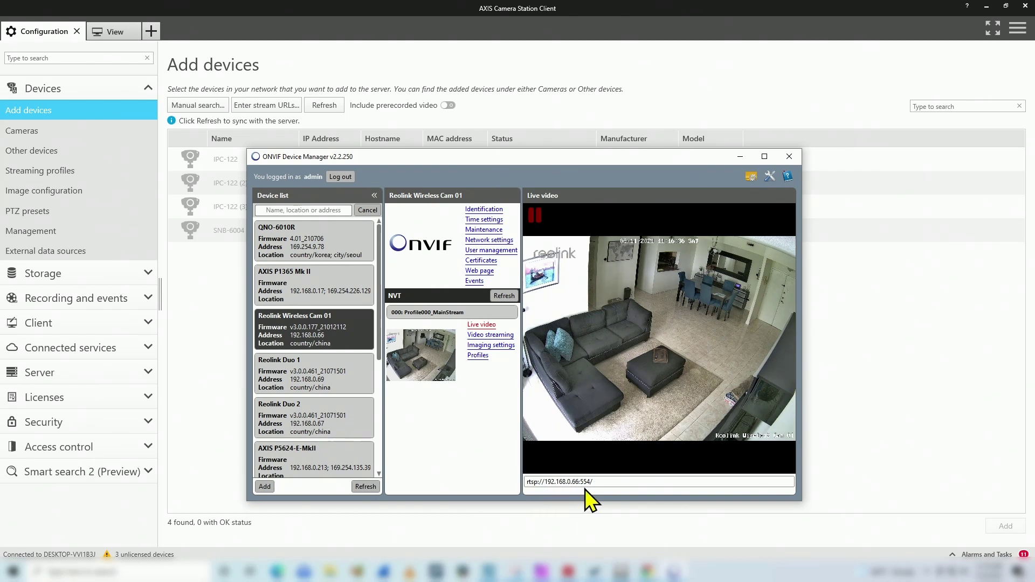
{"action": "left_click_drag", "start_coordinate": [593, 482], "coordinate": [526, 483]}
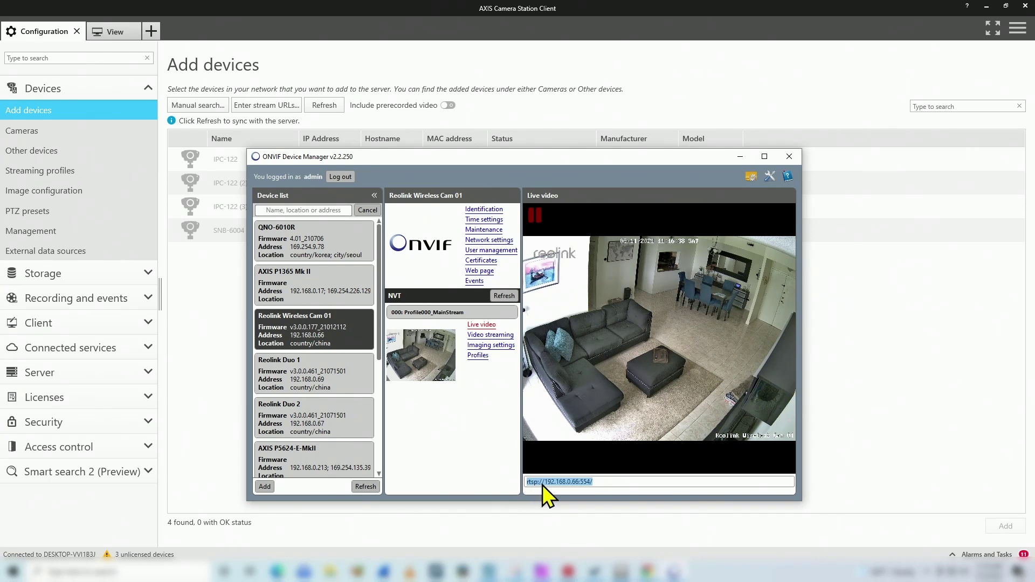
{"action": "right_click", "coordinate": [544, 482]}
{"action": "left_click", "coordinate": [578, 513]}
{"action": "left_click", "coordinate": [593, 570]}
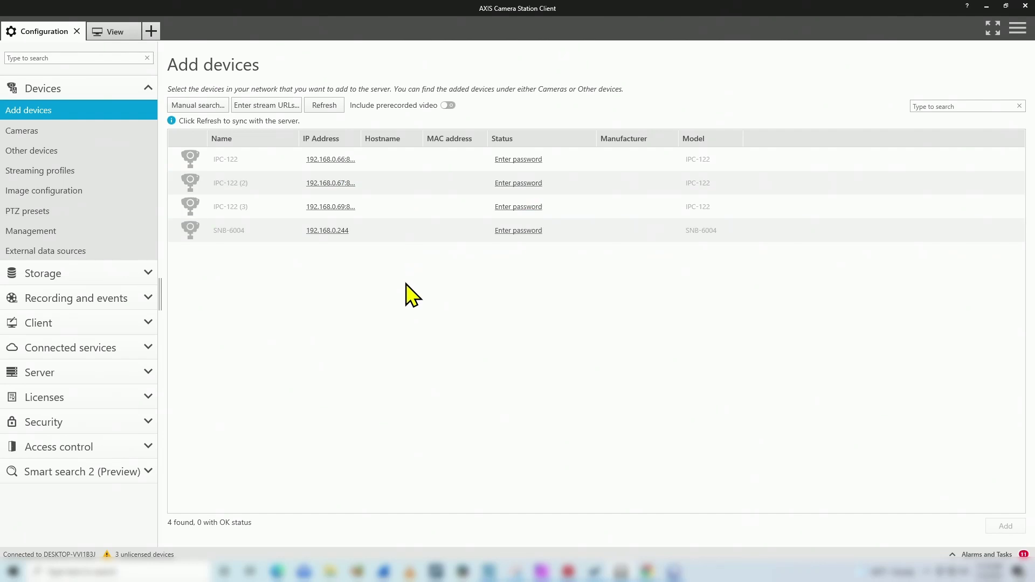
- Paste rtsp://192.168.0.66:554/ as a stream URL and add it to the device list
{"action": "left_click", "coordinate": [255, 107]}
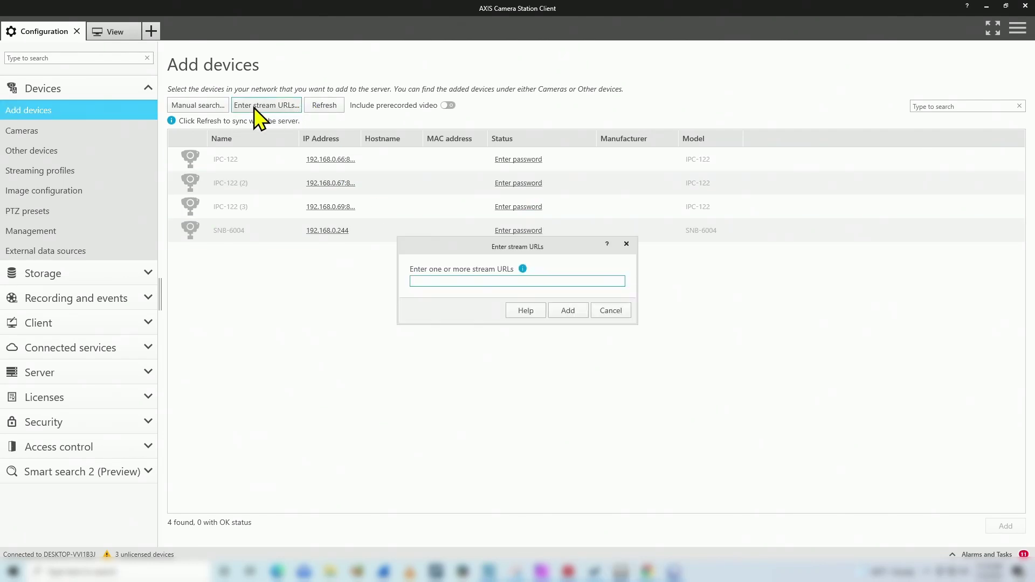
{"action": "right_click", "coordinate": [440, 283]}
{"action": "left_click", "coordinate": [475, 315]}
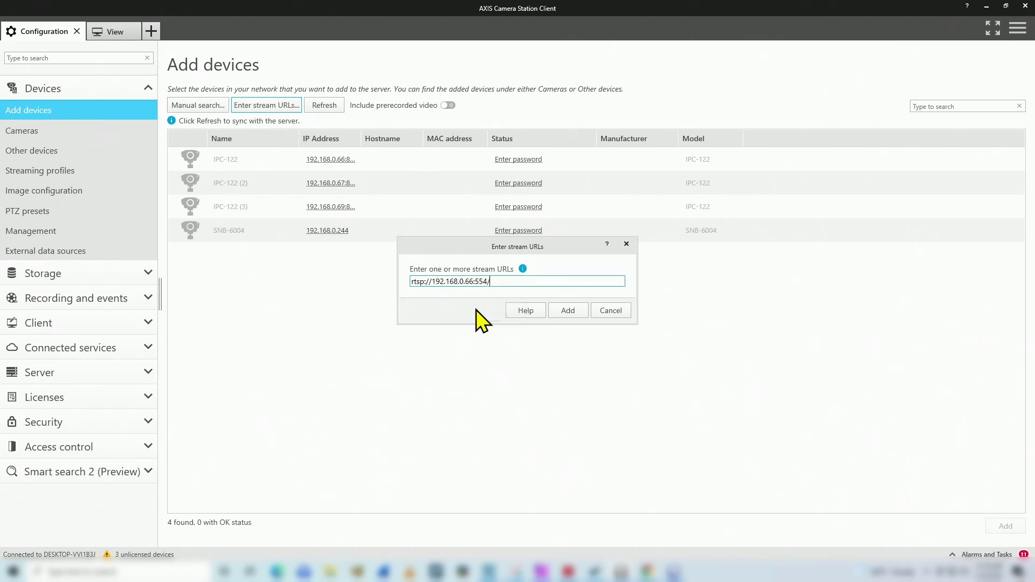
{"action": "left_click", "coordinate": [563, 315]}
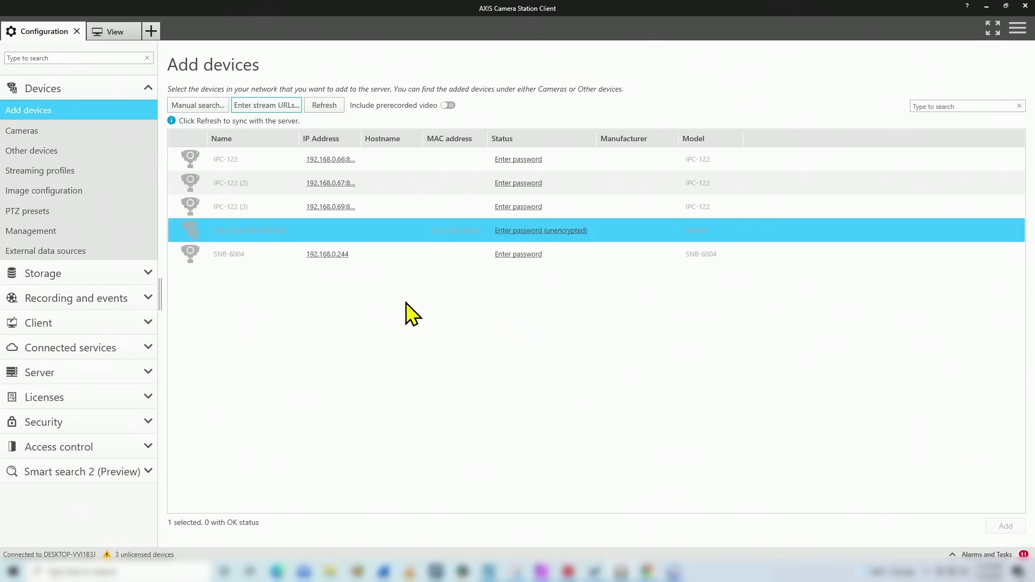
- Enter the camera's username and password for the new stream device
{"action": "left_click", "coordinate": [522, 231]}
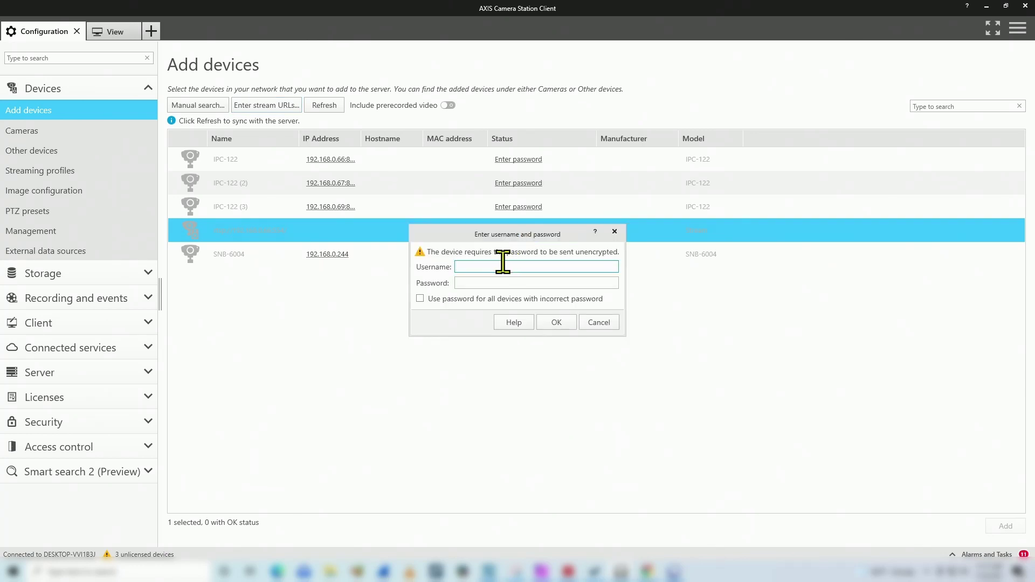
{"action": "type", "text": "admin"}
{"action": "key", "text": "Tab"}
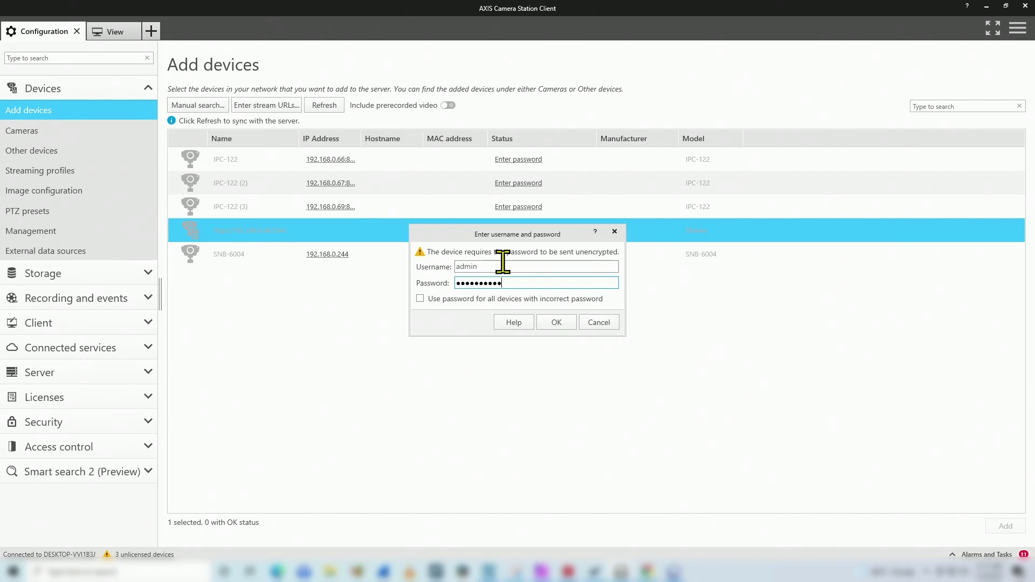
{"action": "left_click", "coordinate": [557, 322]}
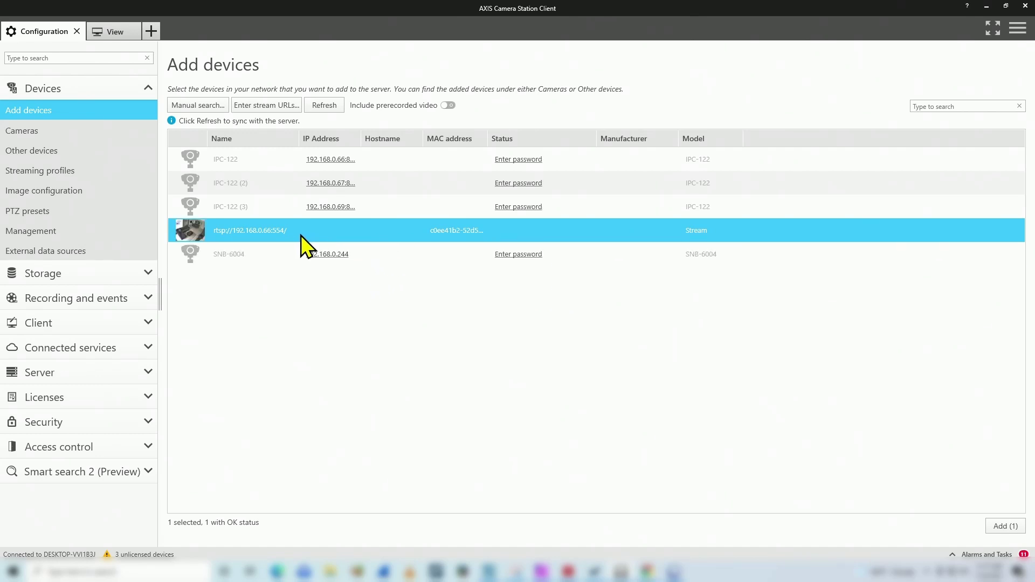
- Install the stream device via Quick configuration with Limited 90 days continuous recording, licensing later
{"action": "mouse_move", "coordinate": [186, 231]}
{"action": "left_click", "coordinate": [1004, 528]}
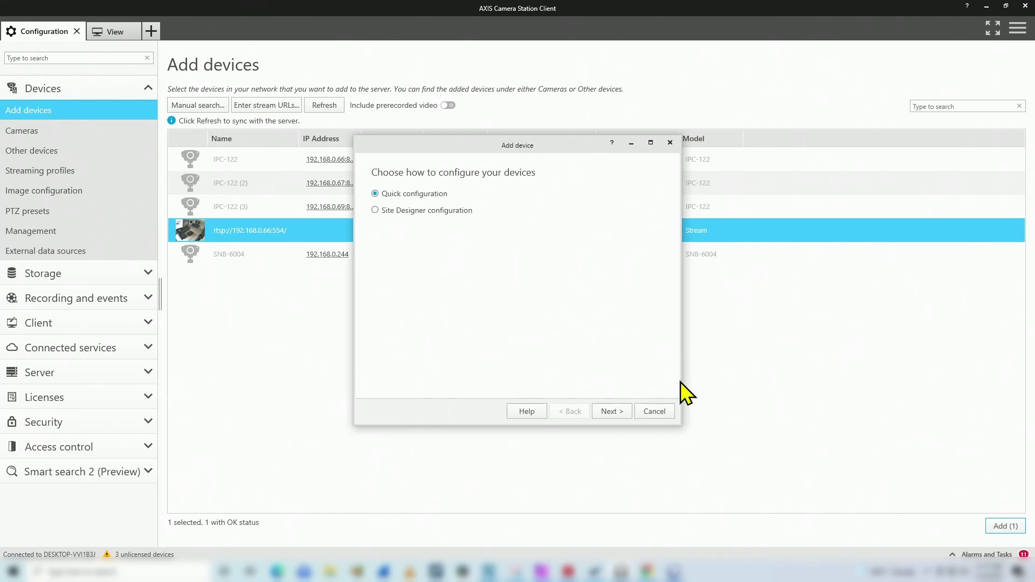
{"action": "left_click", "coordinate": [611, 412]}
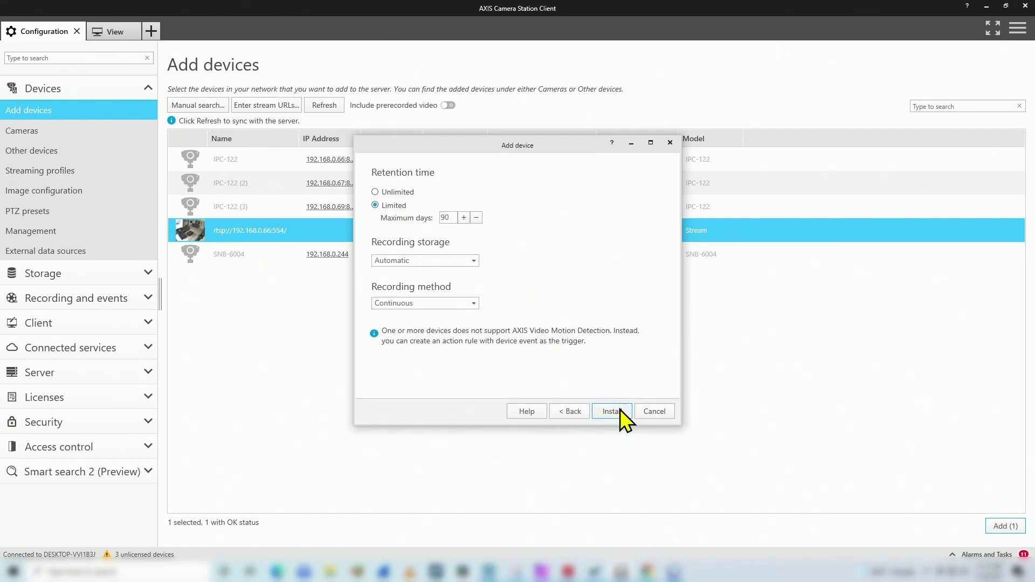
{"action": "left_click", "coordinate": [611, 411]}
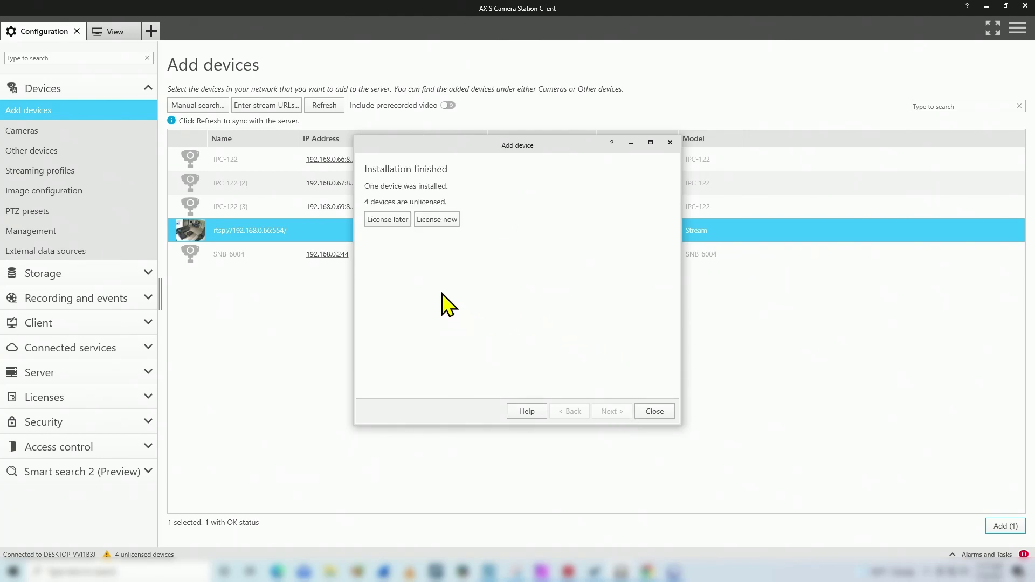
{"action": "left_click", "coordinate": [388, 223]}
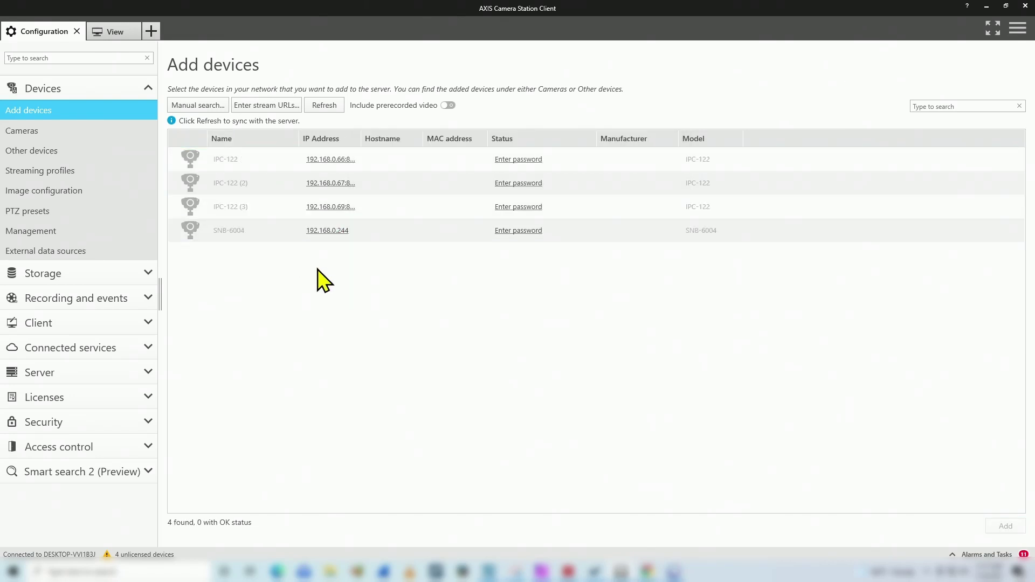
- Open Devices > Cameras to check the rtsp://192.168.0.66:554/ Stream camera among the four listed
{"action": "left_click", "coordinate": [55, 131]}
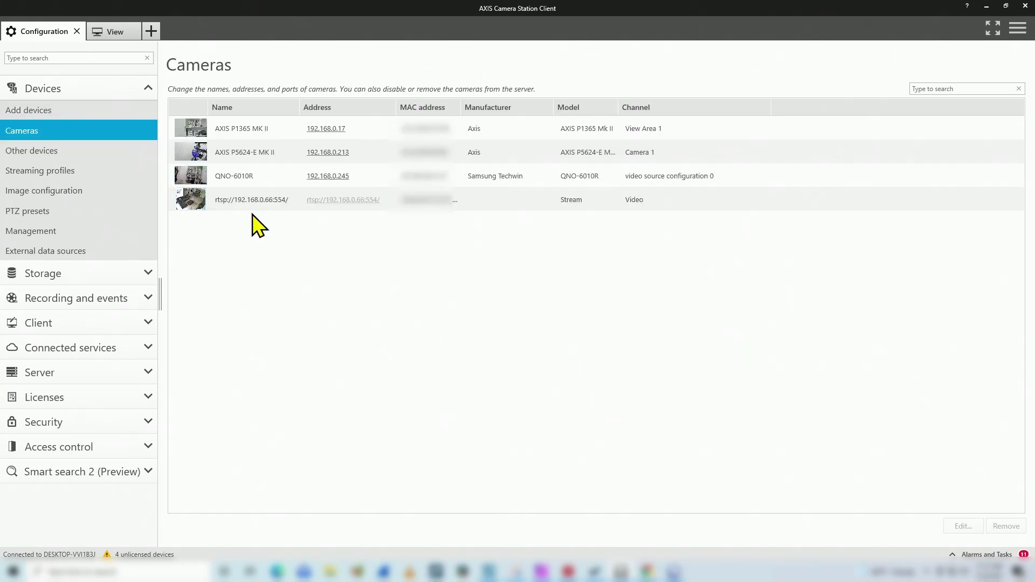
{"action": "mouse_move", "coordinate": [257, 207]}
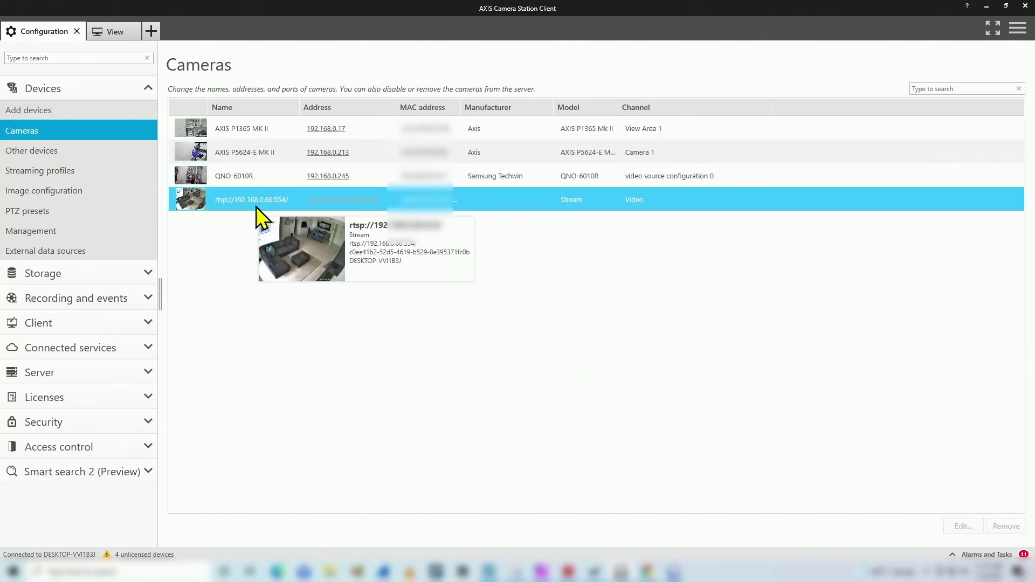
{"action": "mouse_move", "coordinate": [279, 132]}
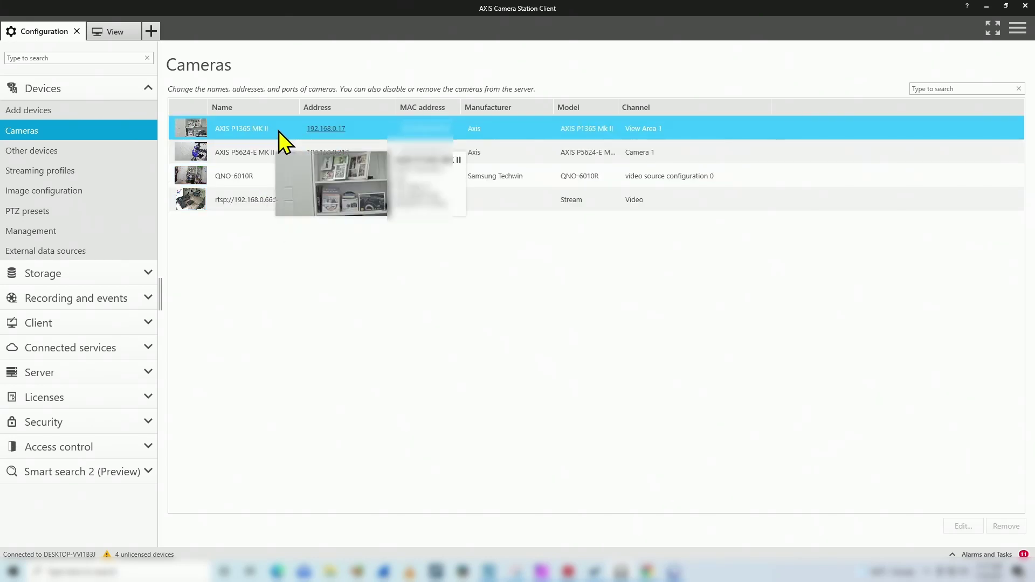
{"action": "mouse_move", "coordinate": [261, 167]}
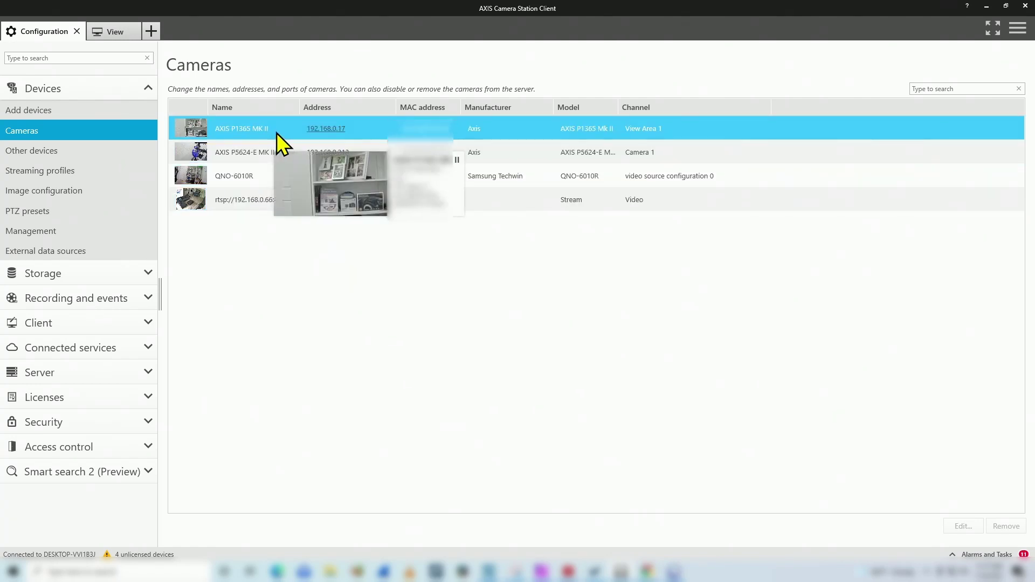
{"action": "mouse_move", "coordinate": [278, 150]}
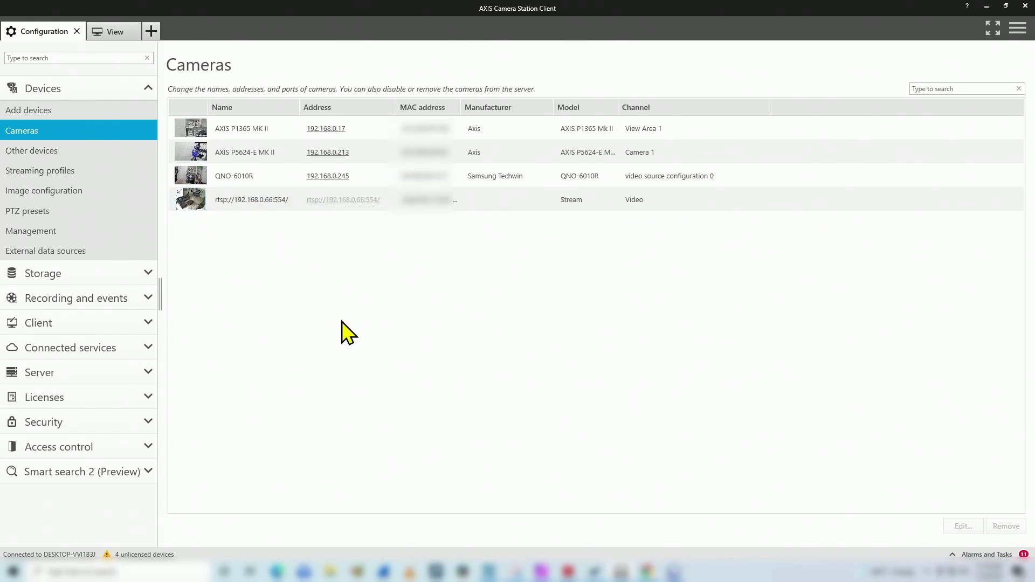
- In View, place the rtsp://192.168.0.66:554/ stream into the empty bottom-right tile
{"action": "left_click", "coordinate": [111, 37]}
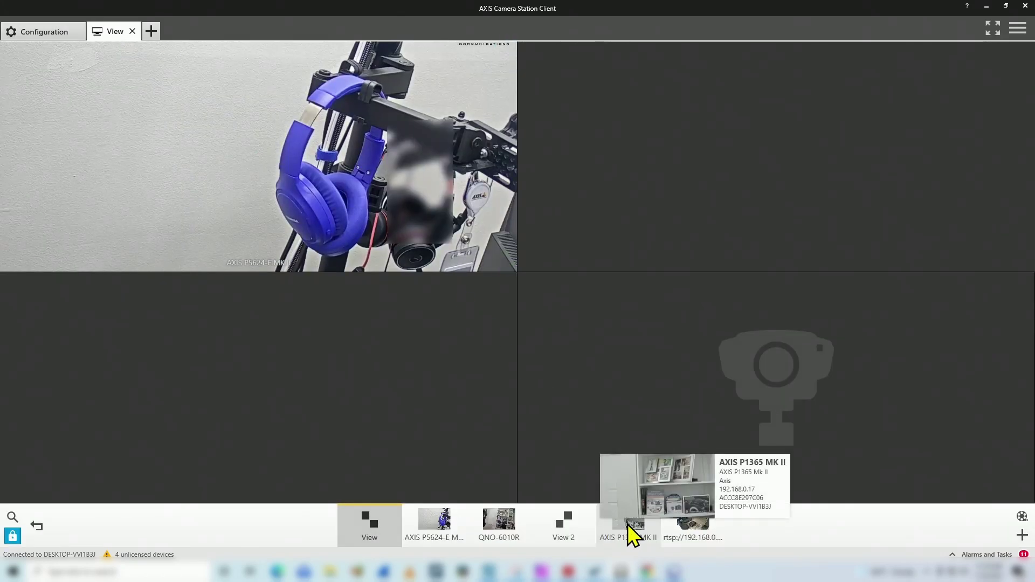
{"action": "mouse_move", "coordinate": [686, 527]}
{"action": "left_click_drag", "start_coordinate": [703, 528], "coordinate": [781, 373]}
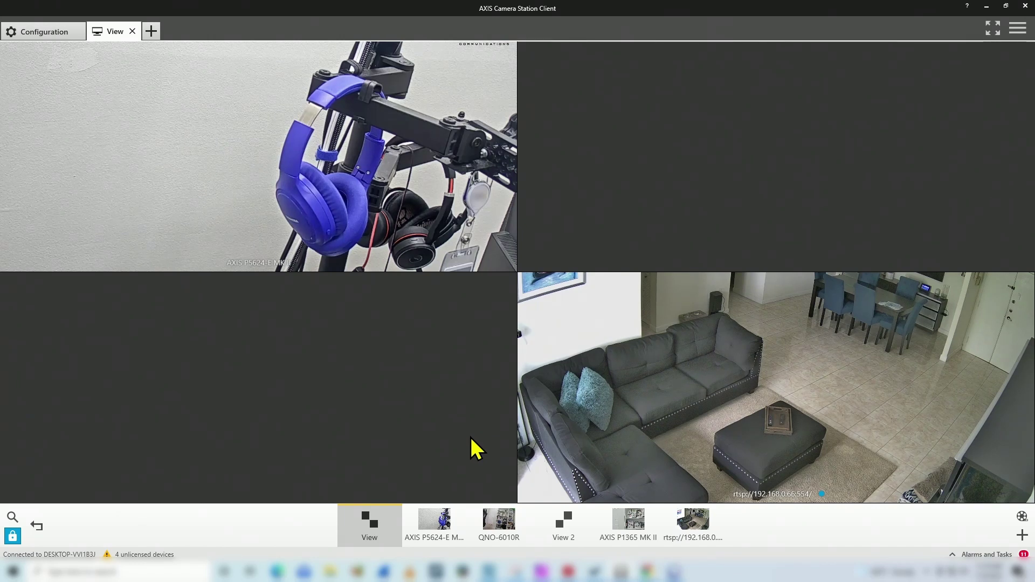
{"action": "mouse_move", "coordinate": [613, 395]}
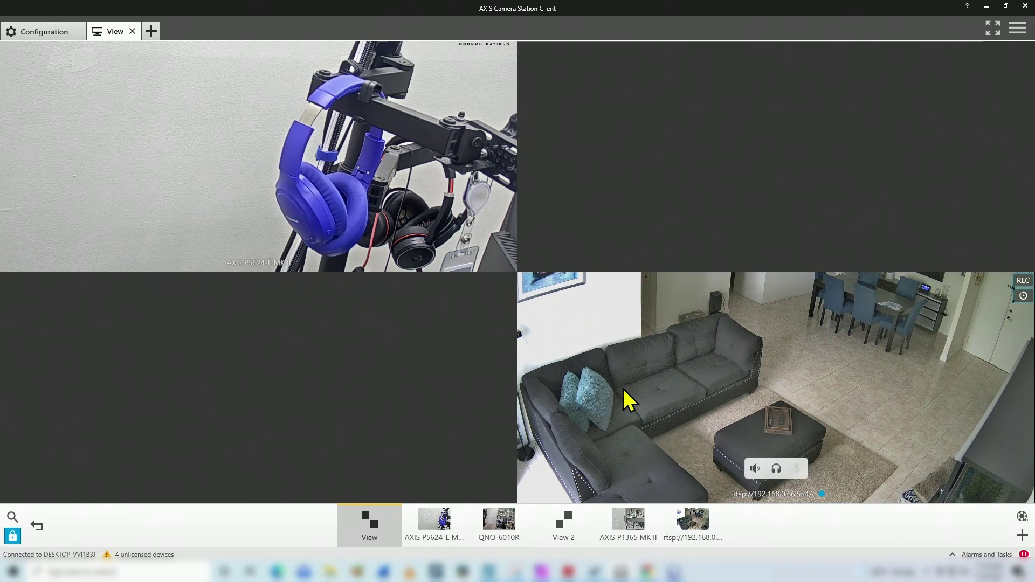